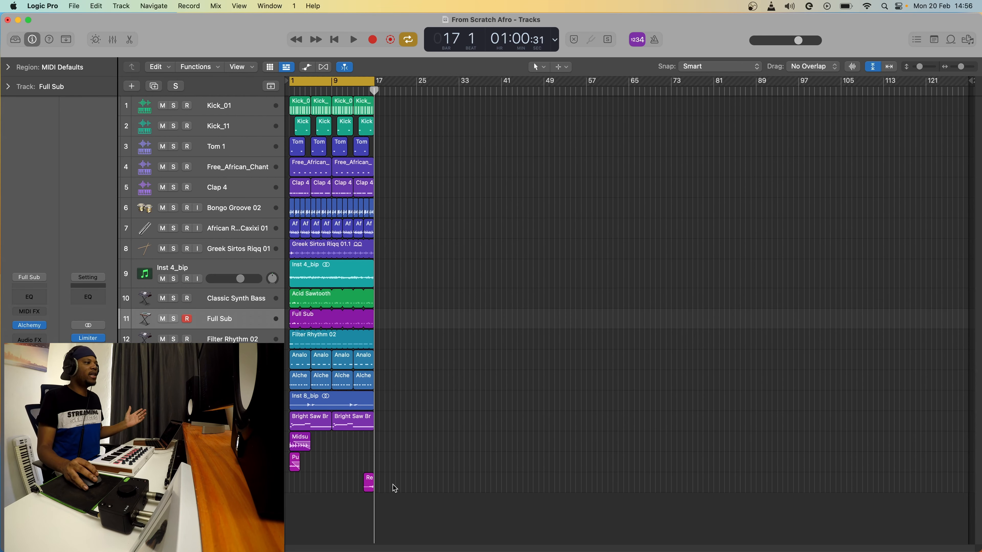
Select all regions of the 16-bar Afro beat loop with Cmd+A.
key(cmd+a)
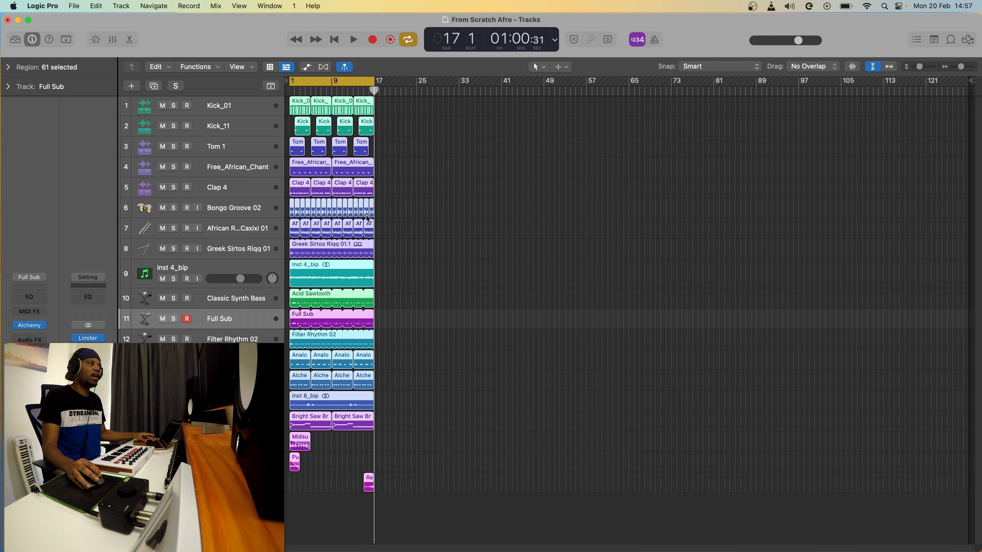
Duplicate the 16-bar loop into 32 bars, copying its automation as well.
key(super+v)
click(490, 199)
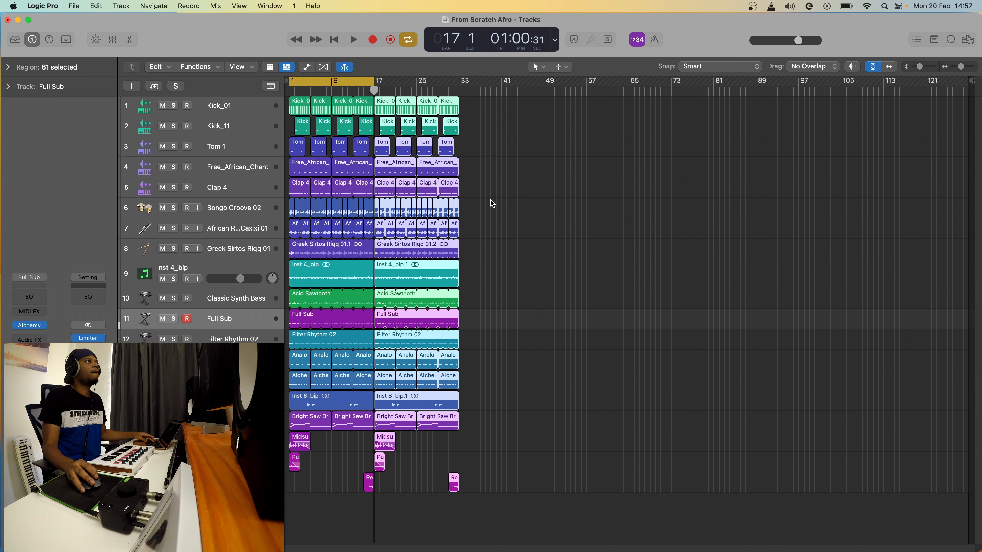
click(460, 92)
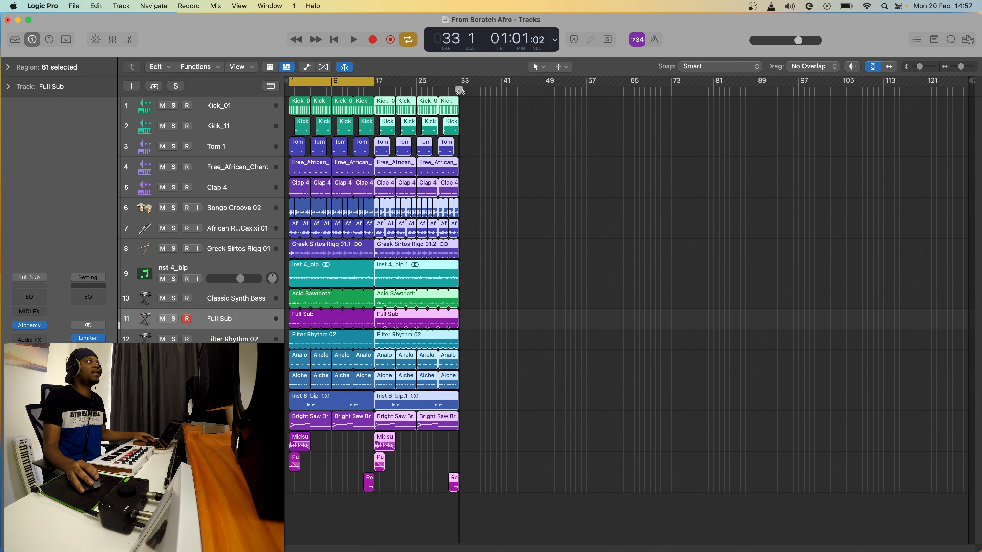
drag(493, 499, 243, 103)
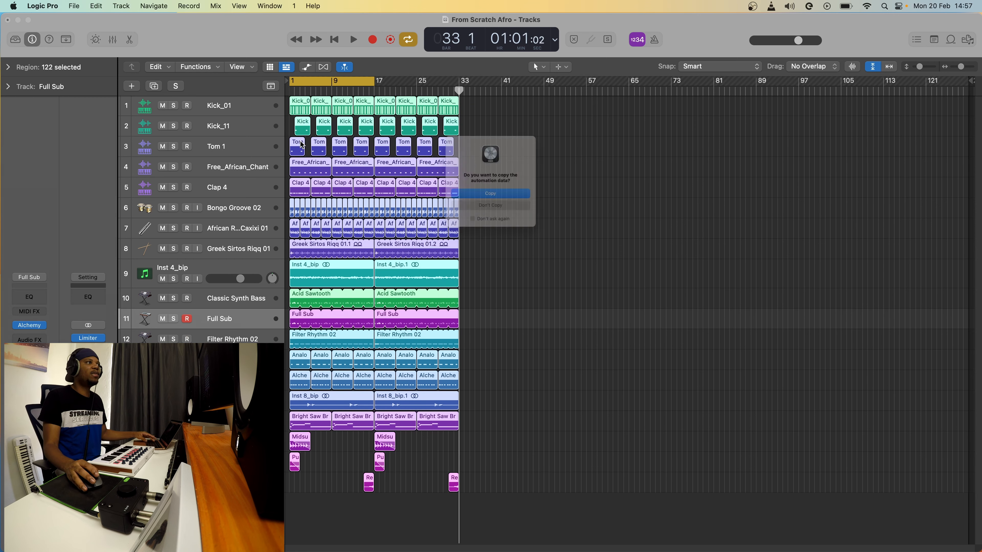
key(super+c)
key(super+v)
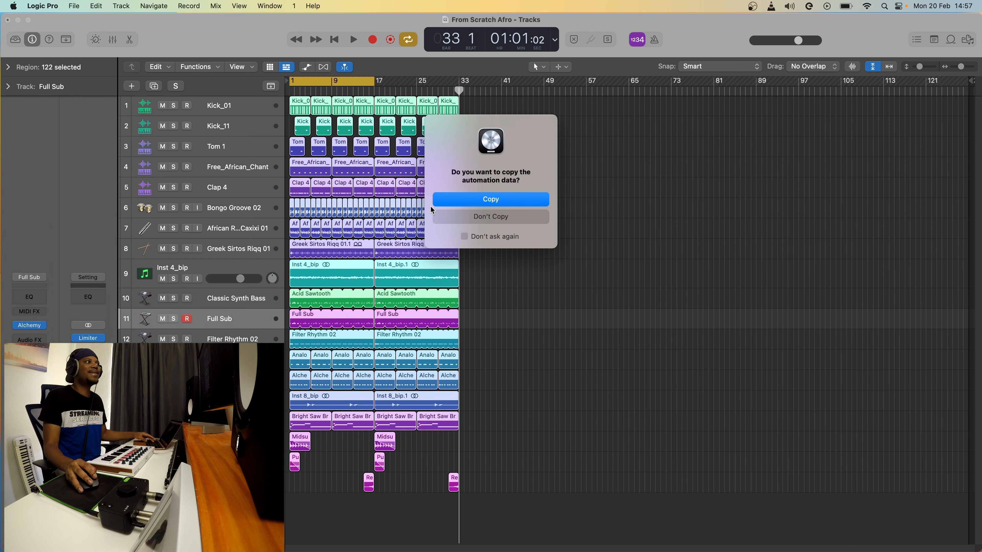
click(490, 199)
Repeat the regions four more times with automation and view the whole song to bar 191.
key(super+r)
click(490, 199)
key(super+r)
click(492, 199)
key(super+r)
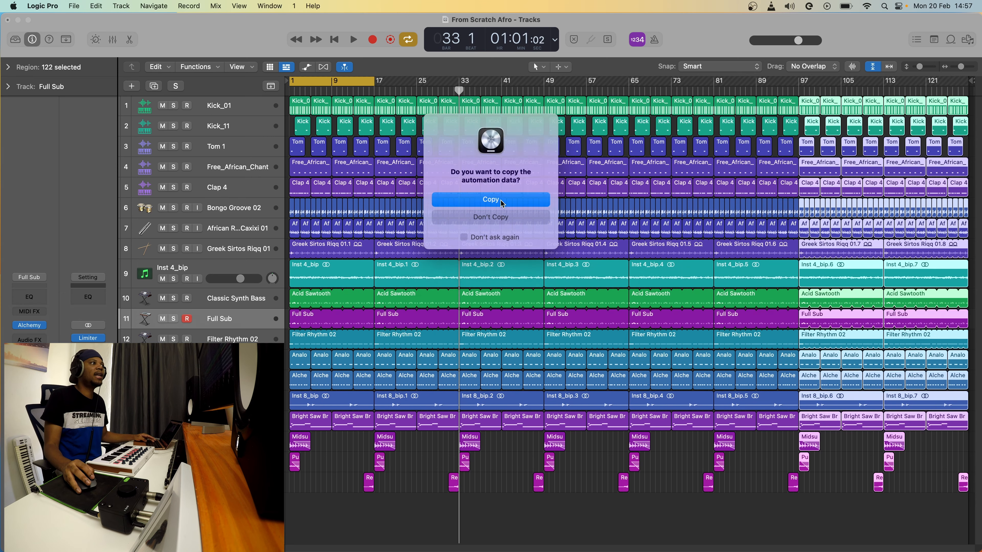
click(499, 201)
key(super+r)
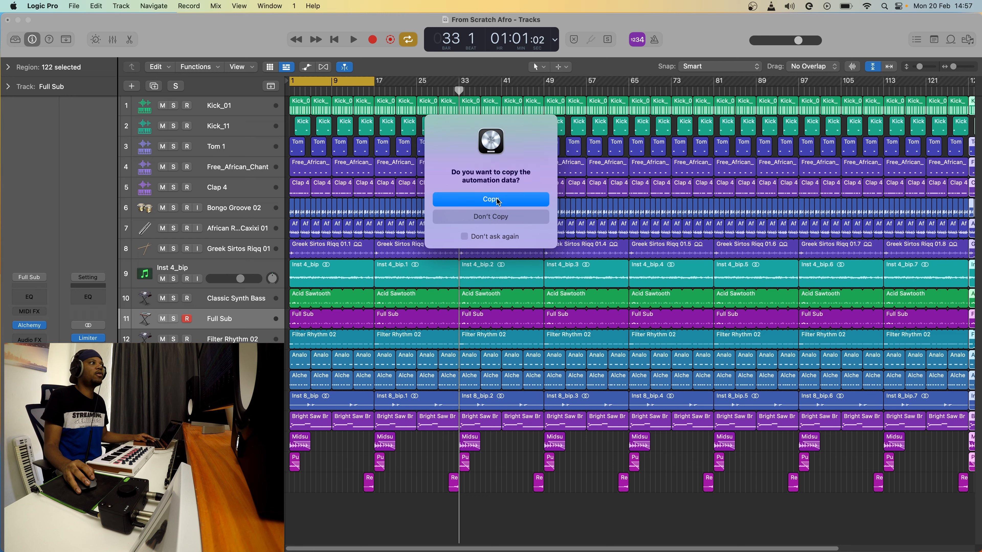
click(499, 201)
click(889, 68)
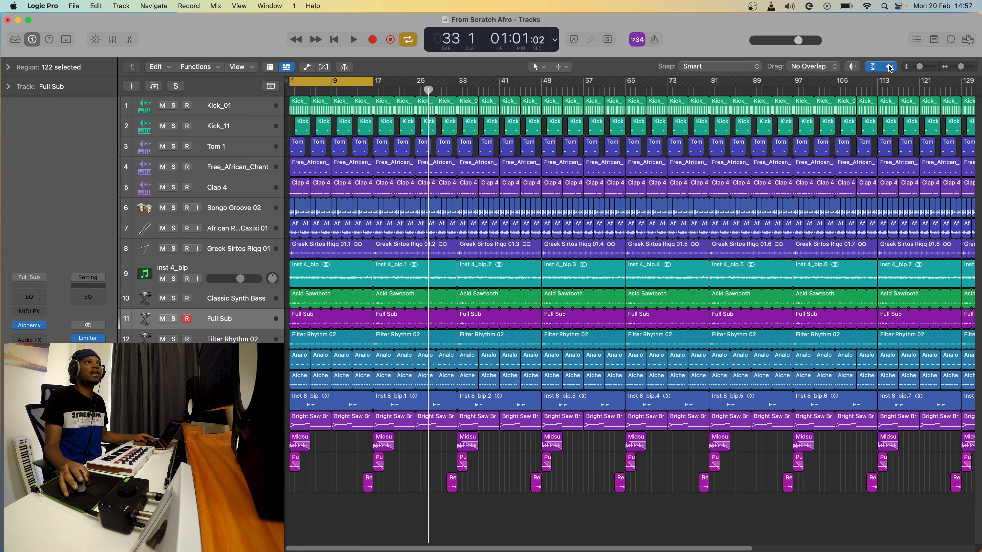
click(962, 91)
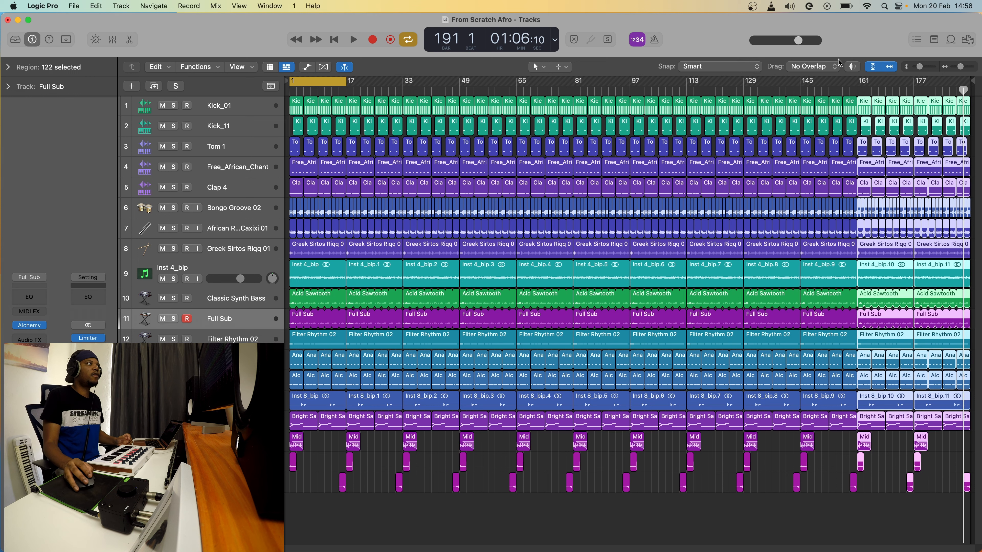
Erase the synth, bass and brass regions and their automation from bars 1–17, then play from the start.
click(290, 90)
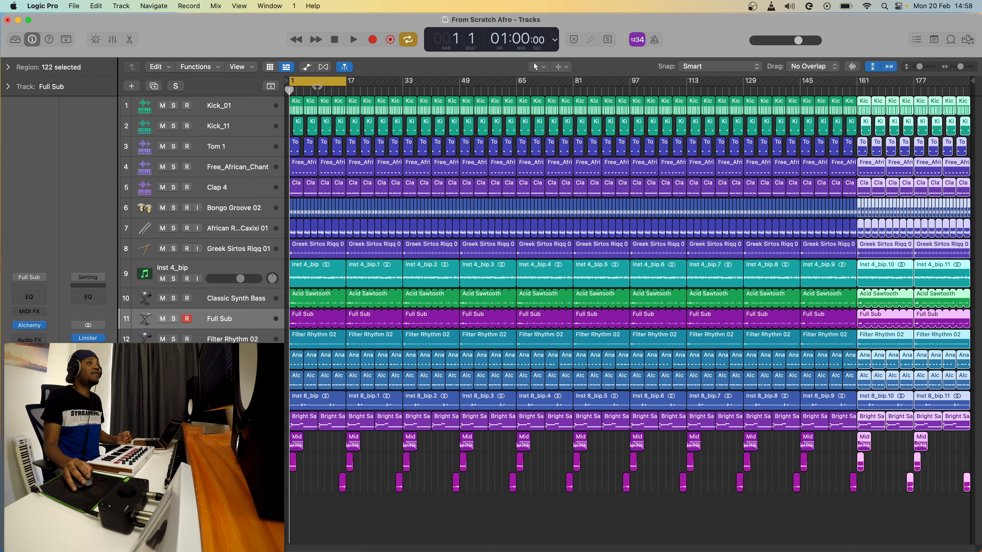
drag(959, 68, 941, 68)
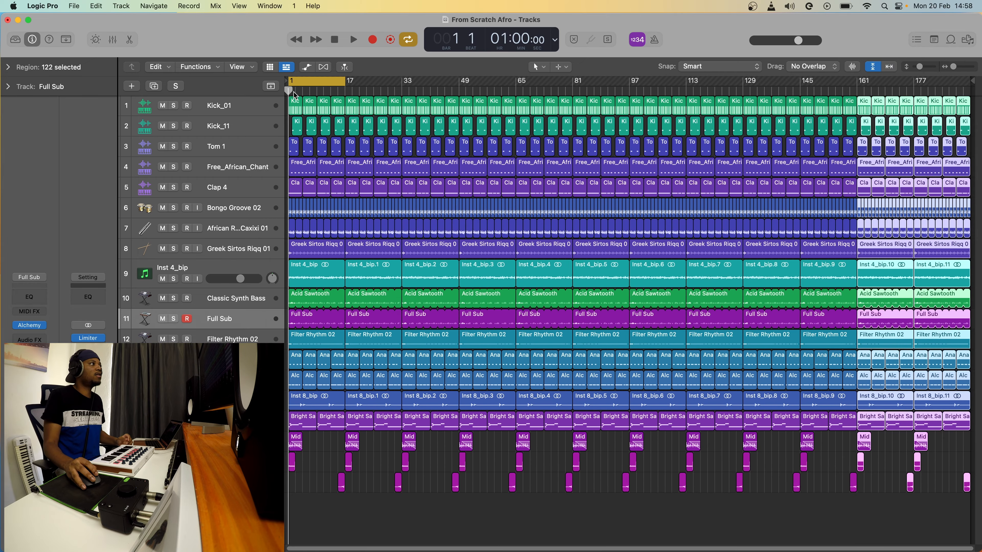
scroll(319, 86, up, 10)
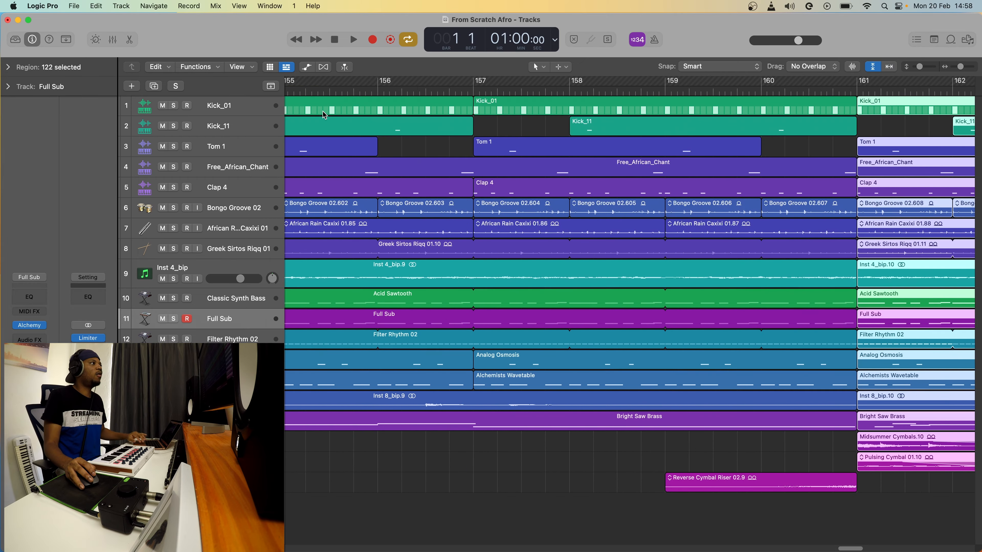
scroll(332, 120, left, 5)
drag(709, 442, 391, 248)
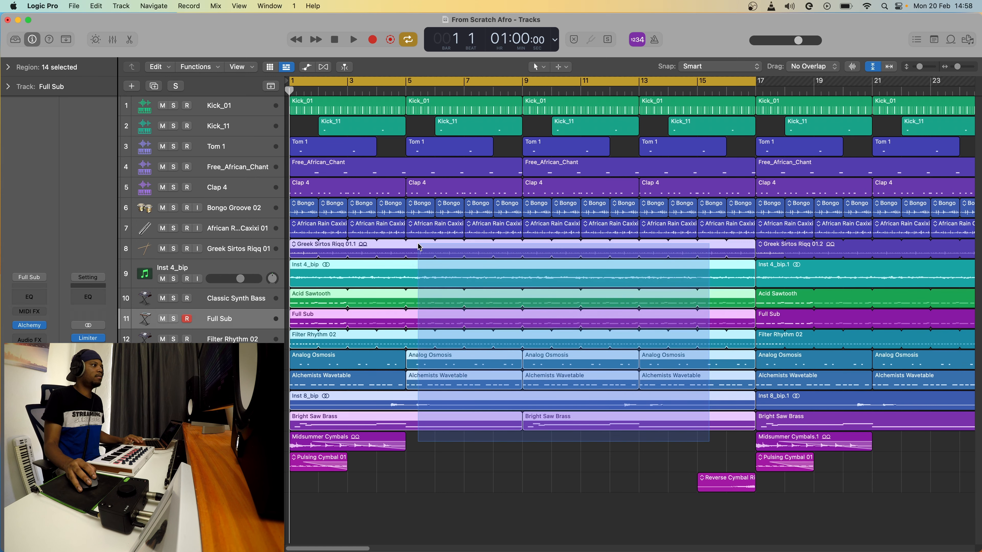
key(Delete)
click(518, 202)
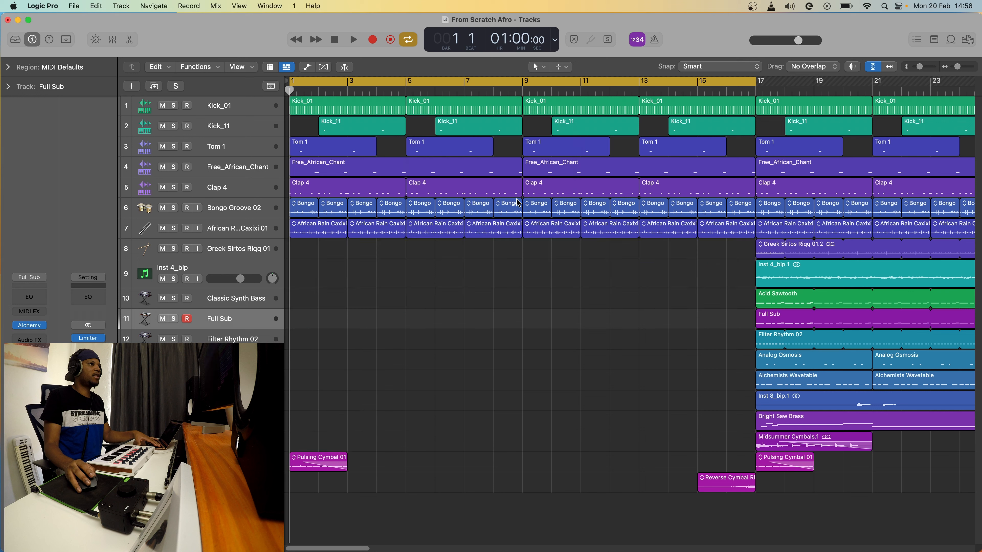
key(space)
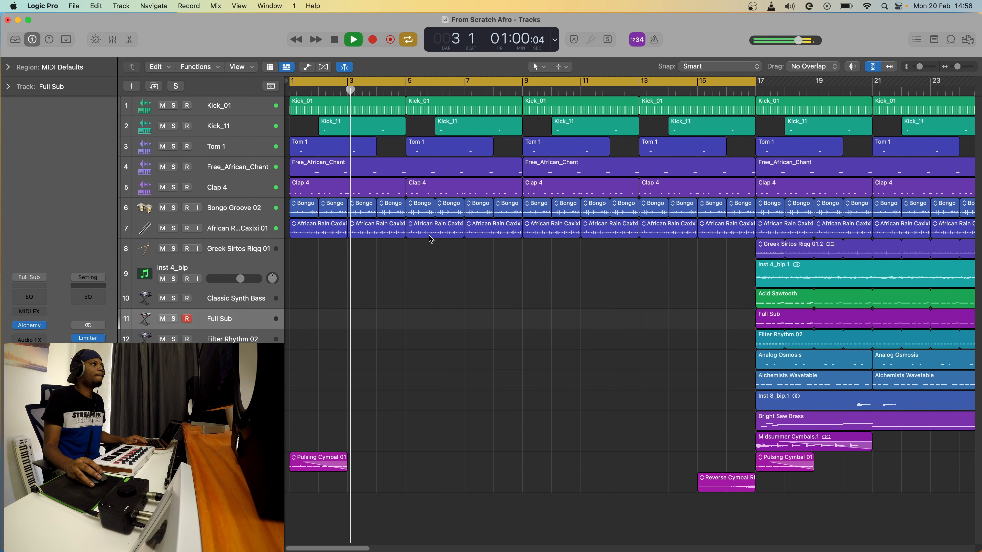
Remove the Bongo Groove regions from the 16-bar intro and play it back.
key(space)
drag(289, 212, 748, 217)
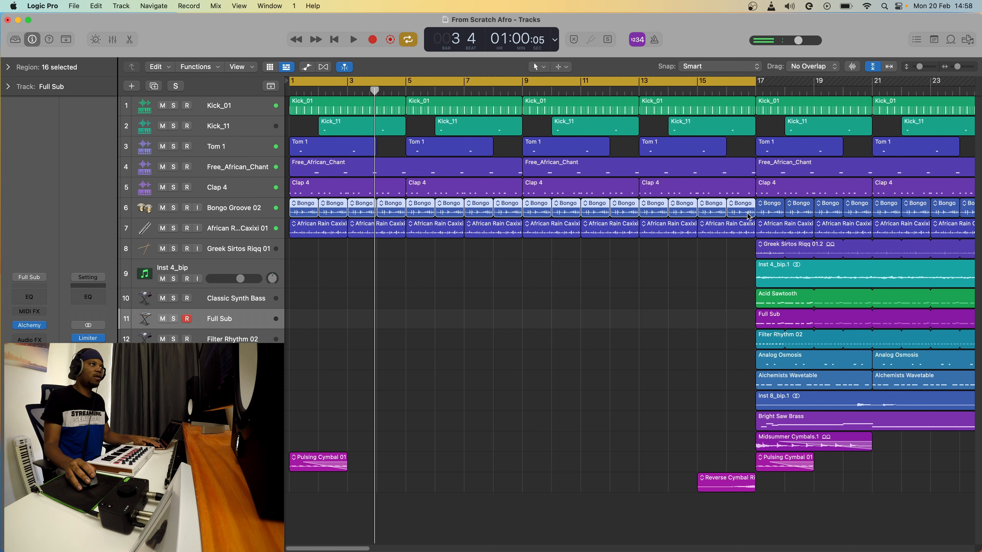
key(Delete)
key(space)
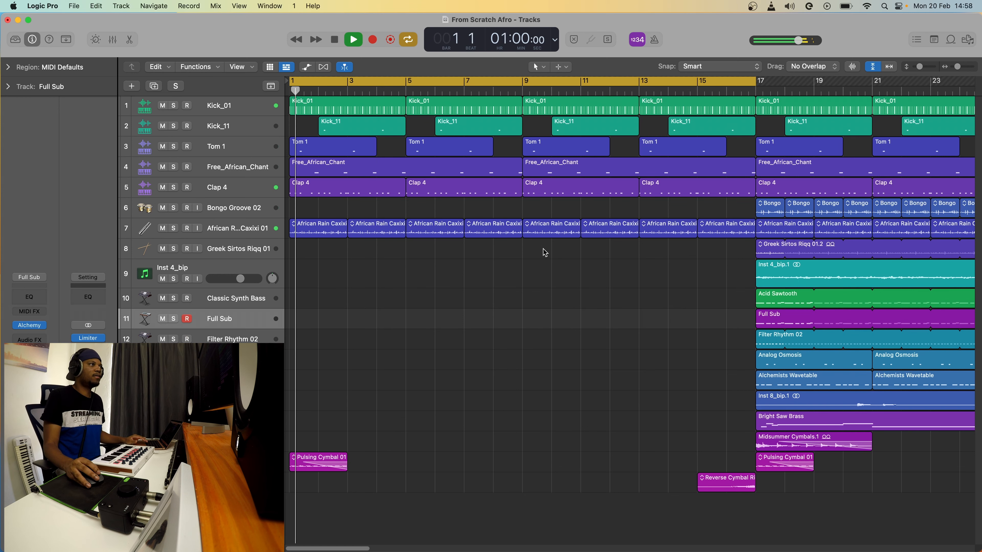
Stop playback and select the synth and bass regions on tracks 10–15 in bars 17–33.
scroll(522, 269, right, 4)
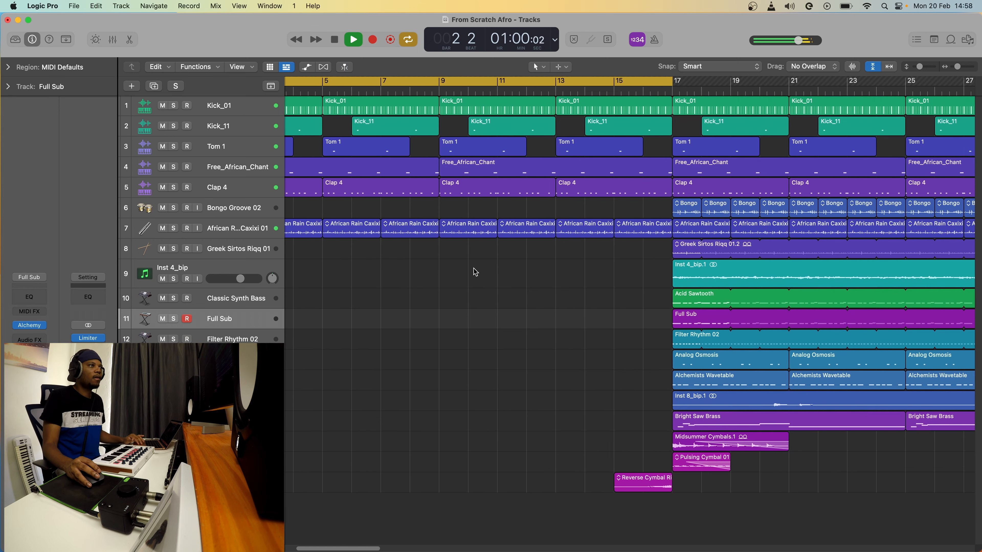
scroll(476, 272, right, 8)
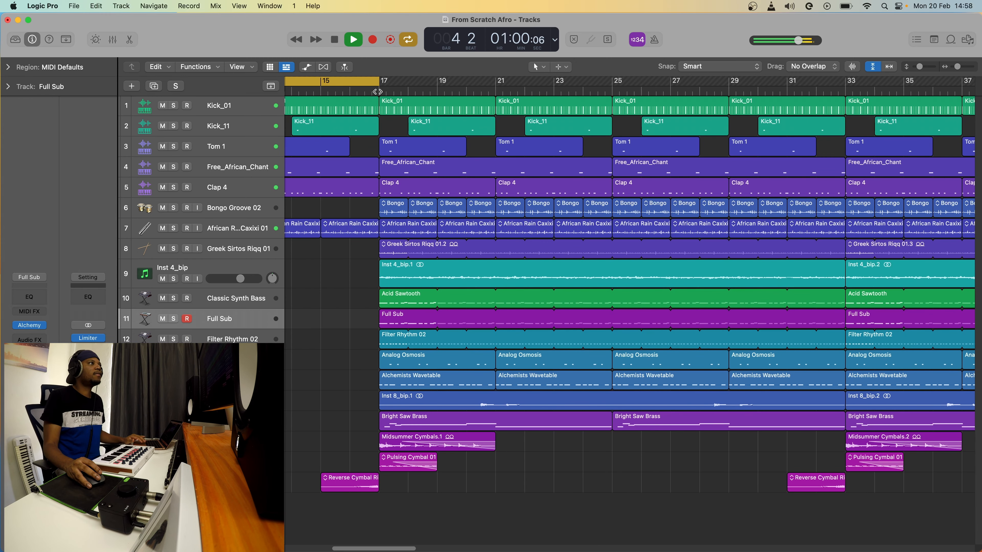
scroll(579, 193, left, 3)
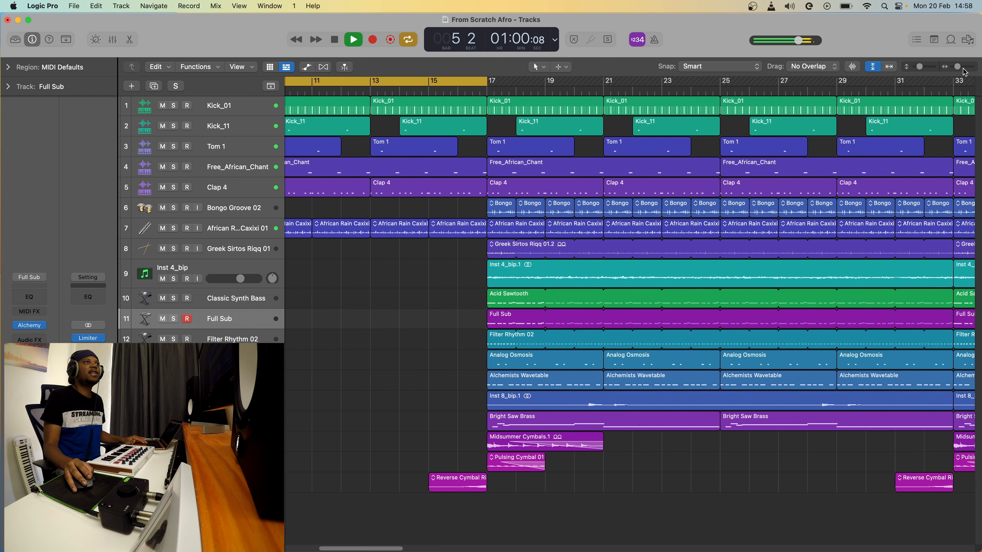
drag(956, 66, 955, 66)
scroll(371, 227, left, 4)
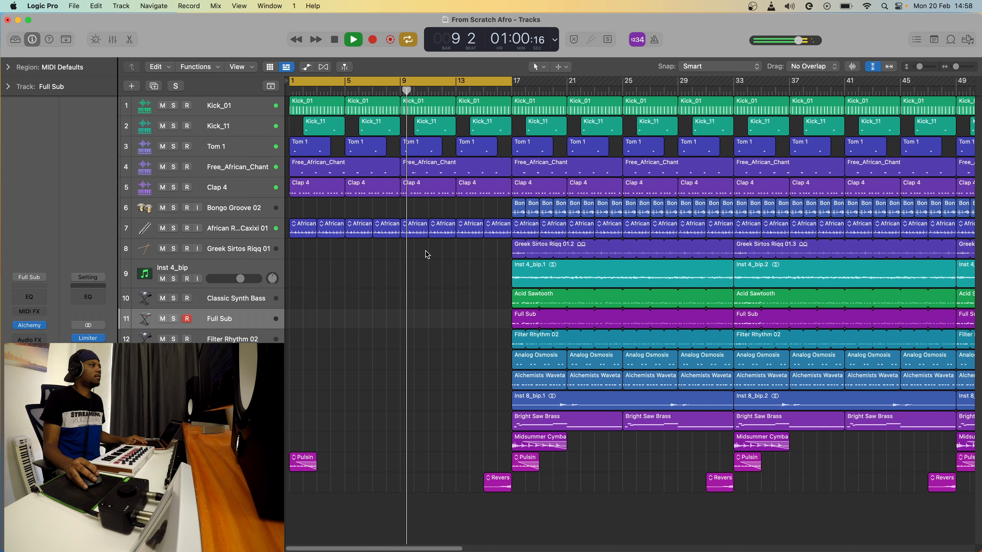
key(space)
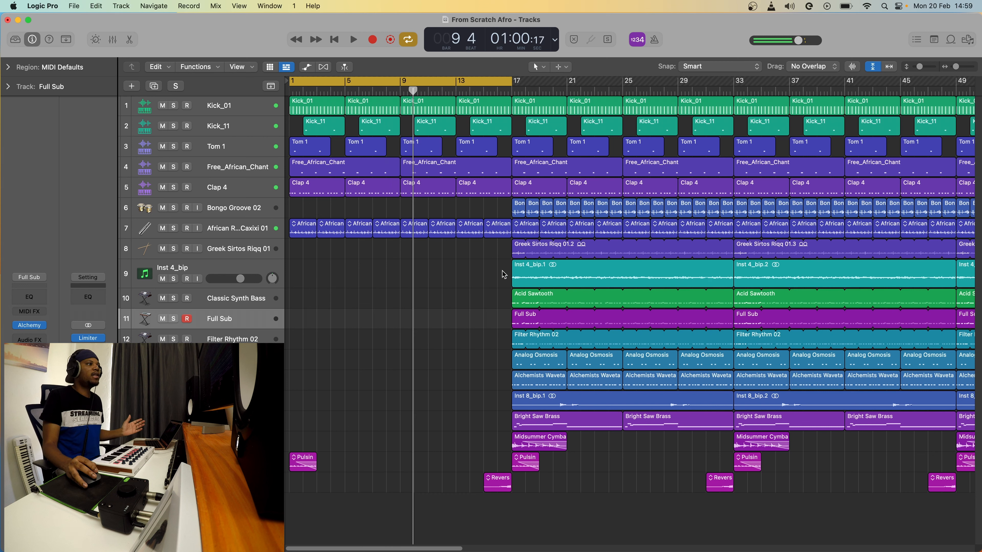
drag(507, 297, 710, 420)
Erase the selected synth and bass regions with their automation, and turn off the bars 1–17 cycle.
key(Delete)
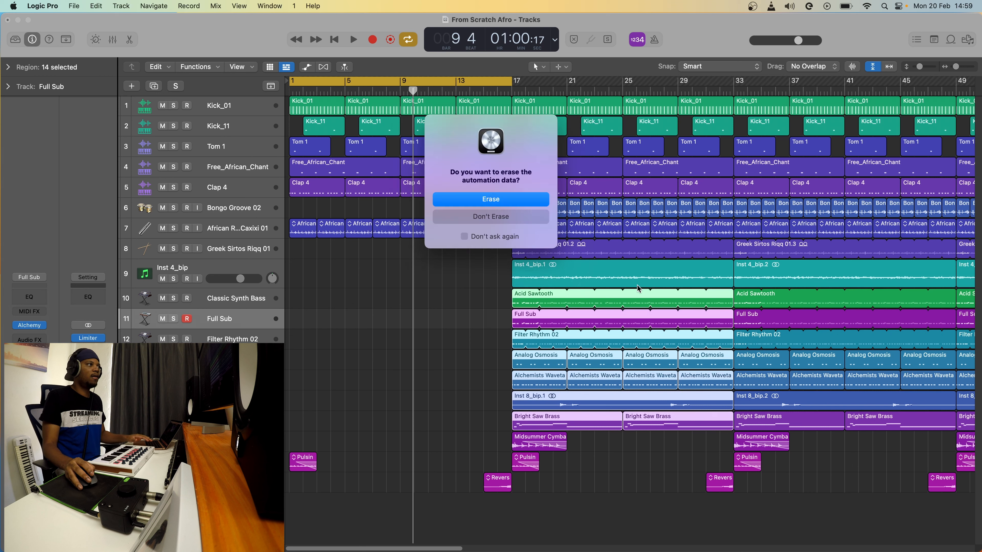
click(524, 202)
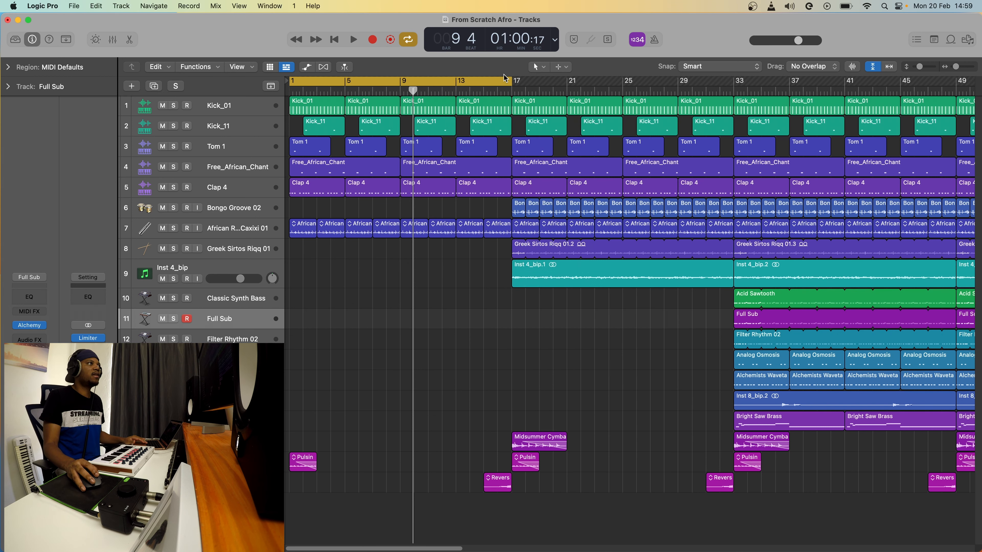
click(503, 80)
Audition the arrangement from bar 17, then stop playback.
click(511, 93)
key(space)
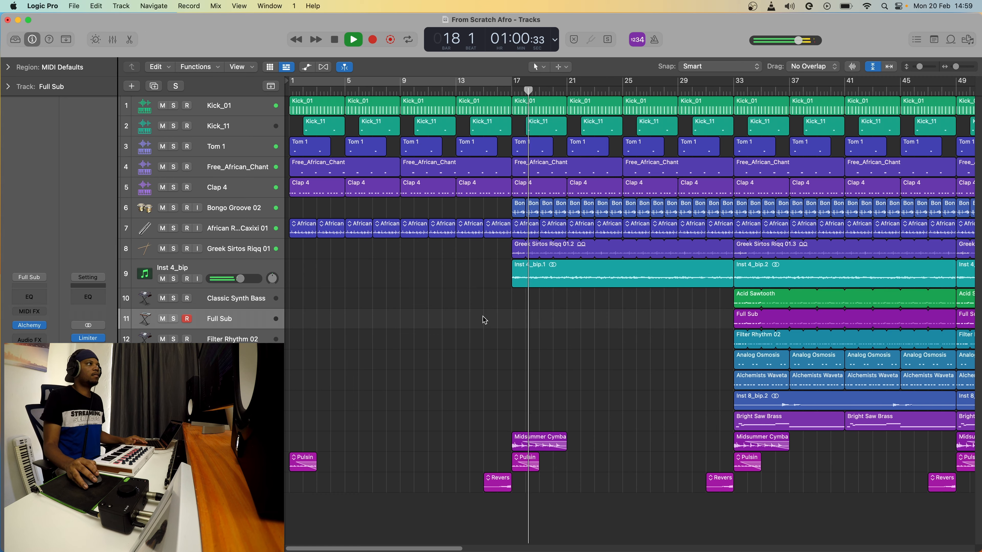
scroll(485, 318, right, 4)
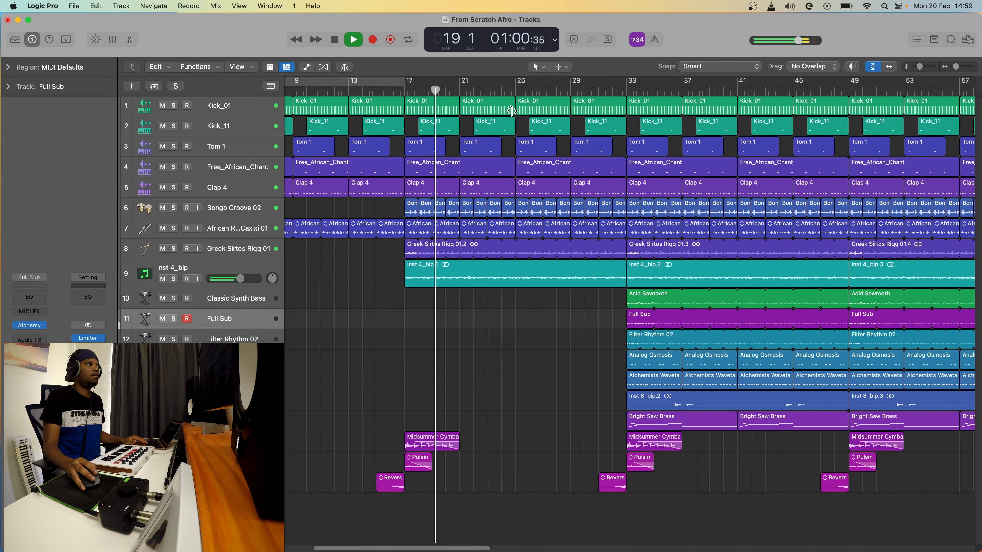
scroll(557, 333, right, 3)
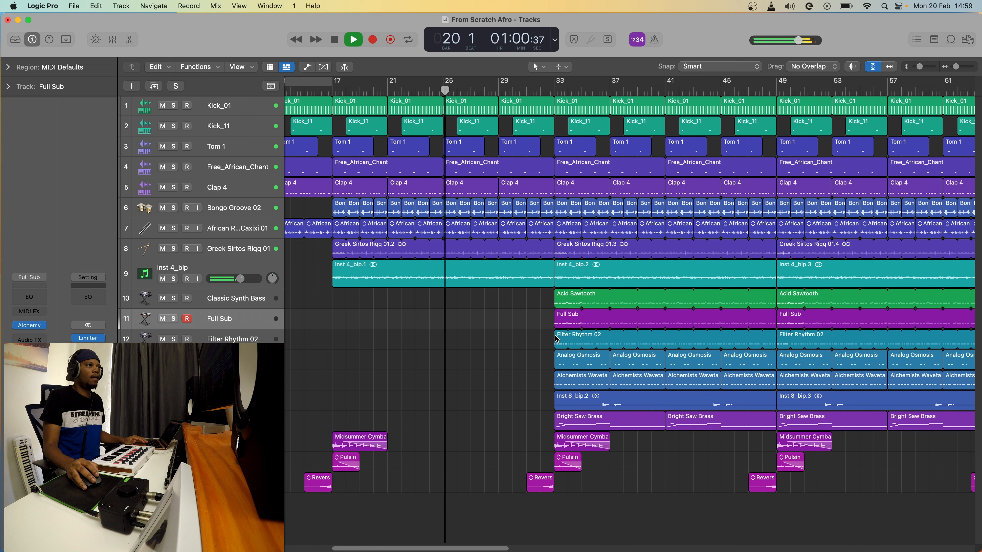
key(space)
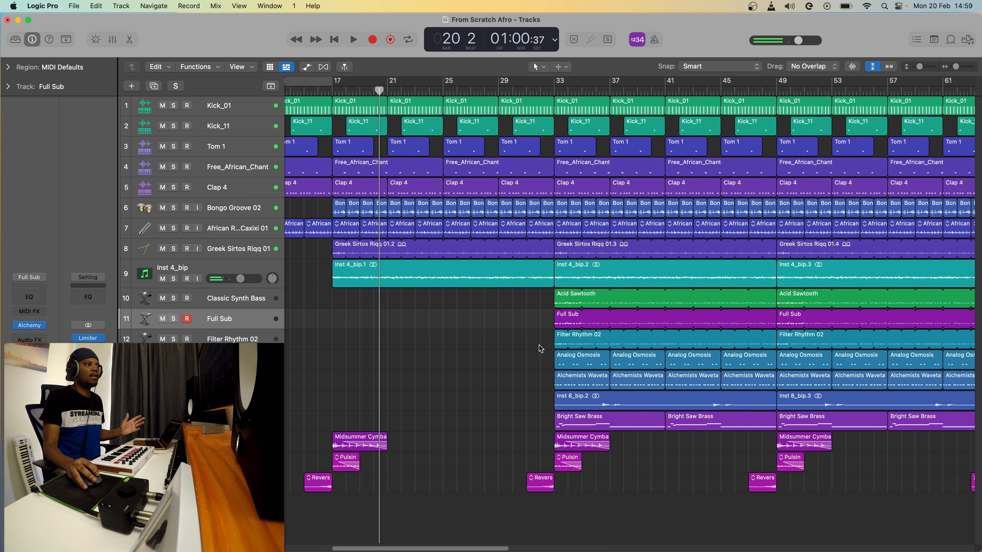
Delete the ten upper synth and brass regions in bars 33–49 and audition from bar 33.
drag(540, 341, 701, 425)
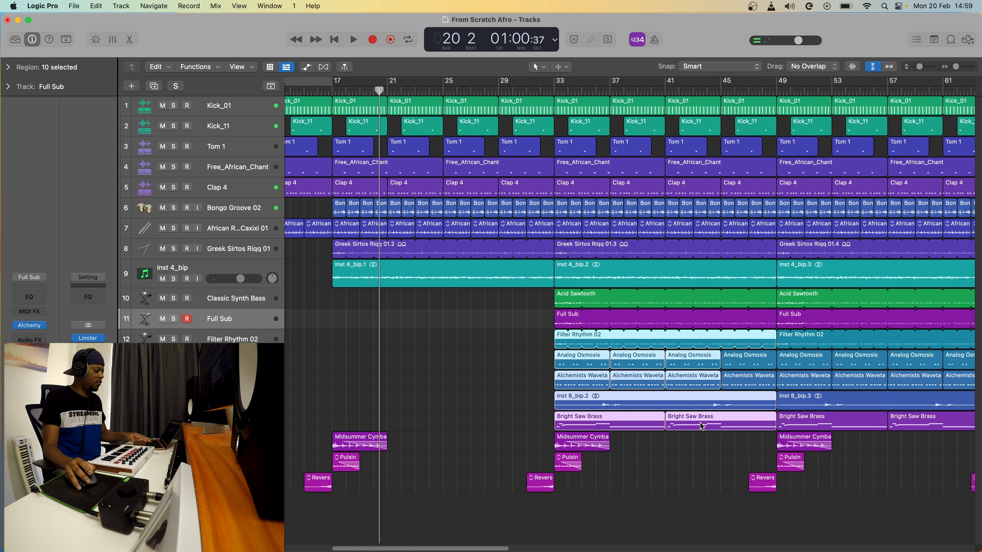
key(Delete)
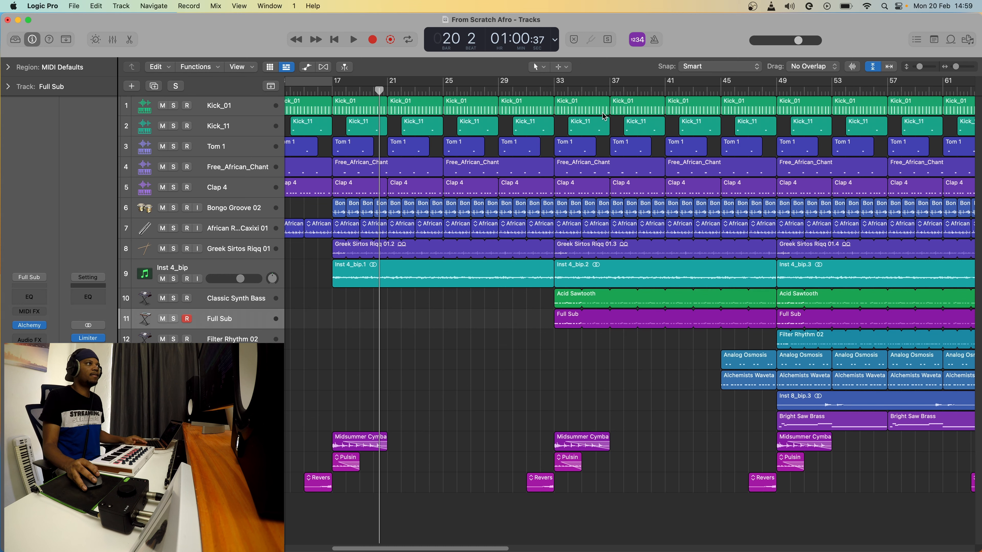
click(553, 93)
key(space)
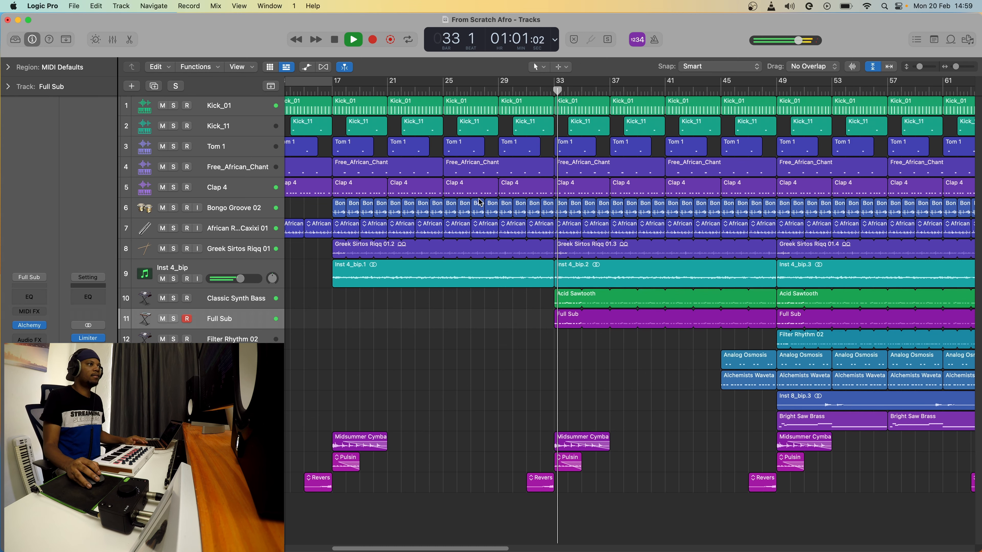
scroll(567, 289, right, 2)
key(space)
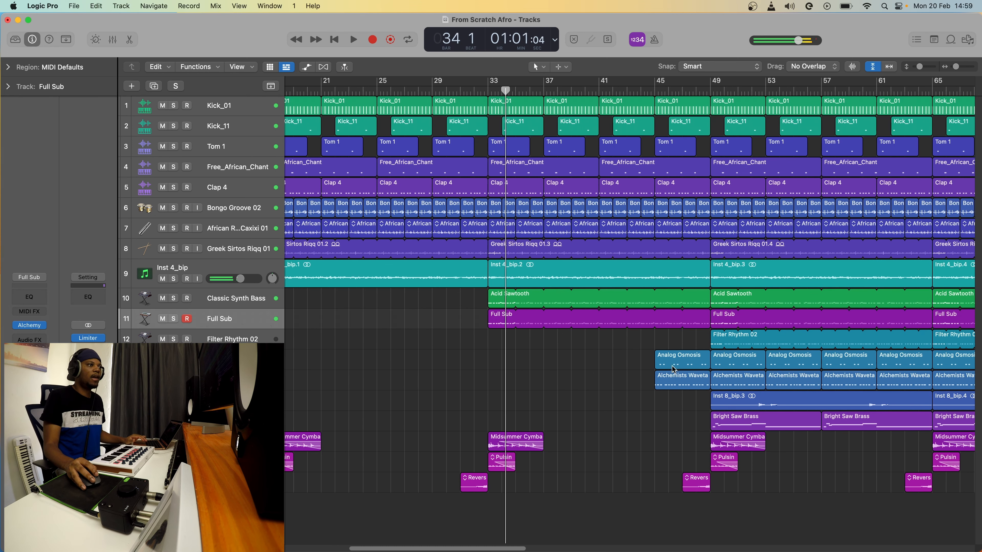
Move the Analog Osmosis region to bar 33 and repeat it at bars 37, 41 and 45.
click(667, 367)
drag(692, 364, 529, 363)
key(space)
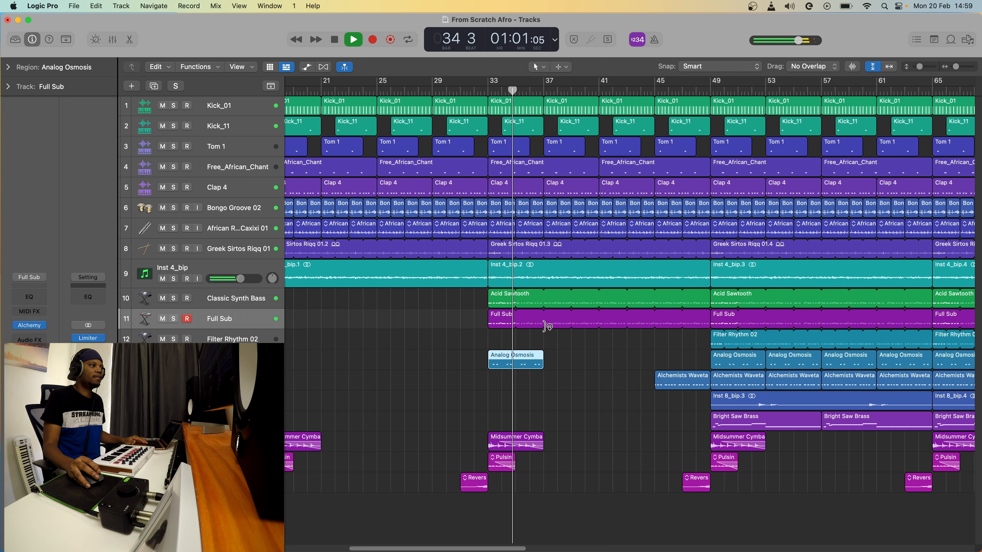
key(space)
key(super+r)
key(super+r)
key(super+r)
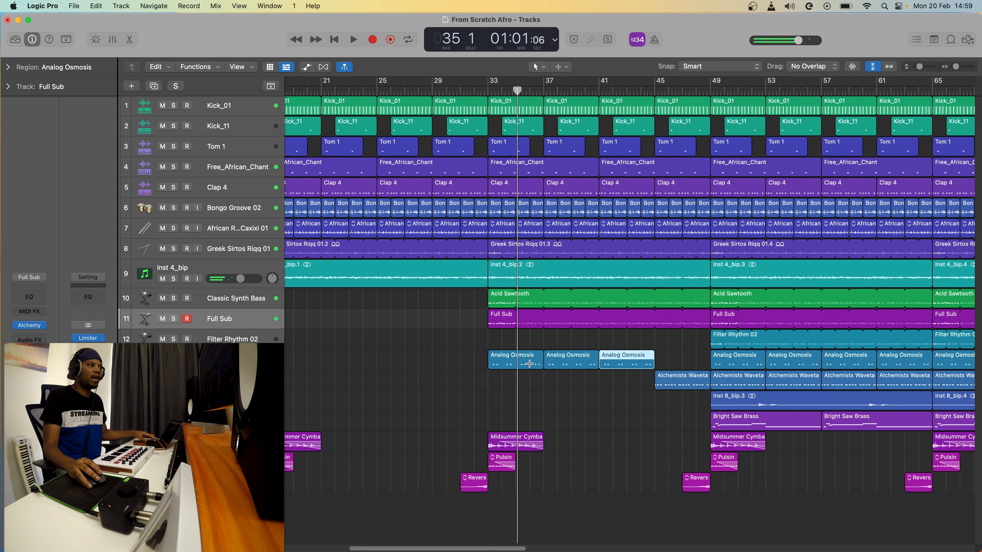
Delete the Alchemists Wavetable region at bar 45 and listen to the thinned section.
click(674, 385)
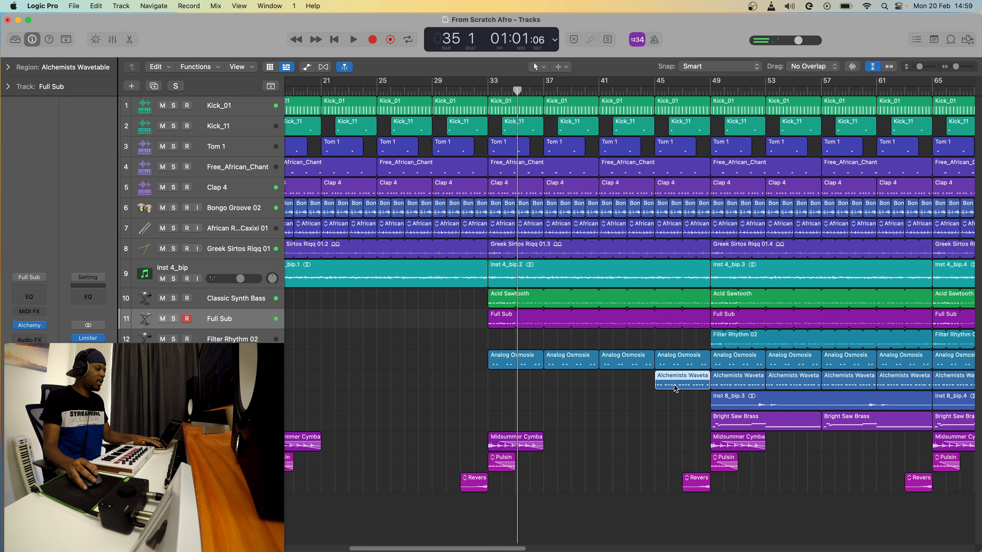
key(Delete)
scroll(559, 365, right, 3)
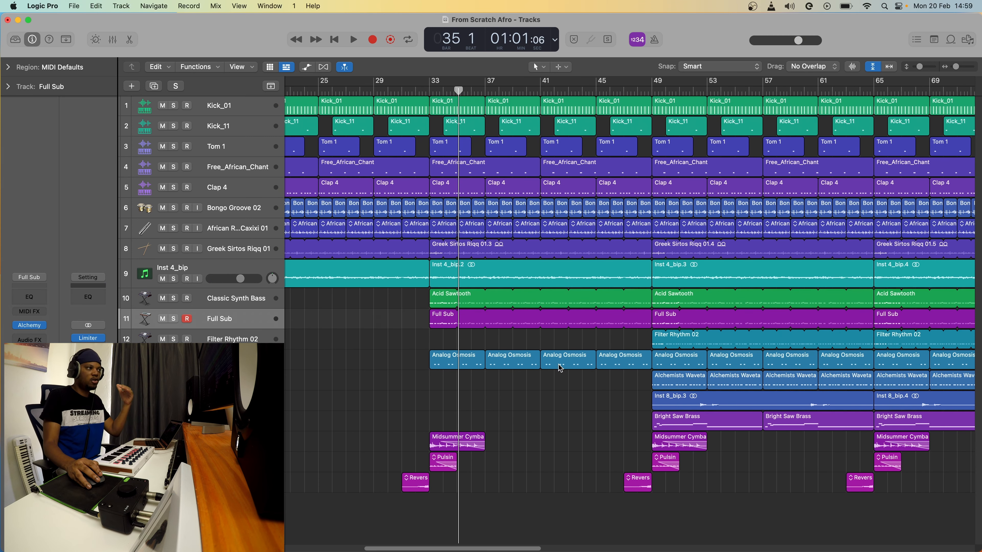
scroll(559, 368, right, 1)
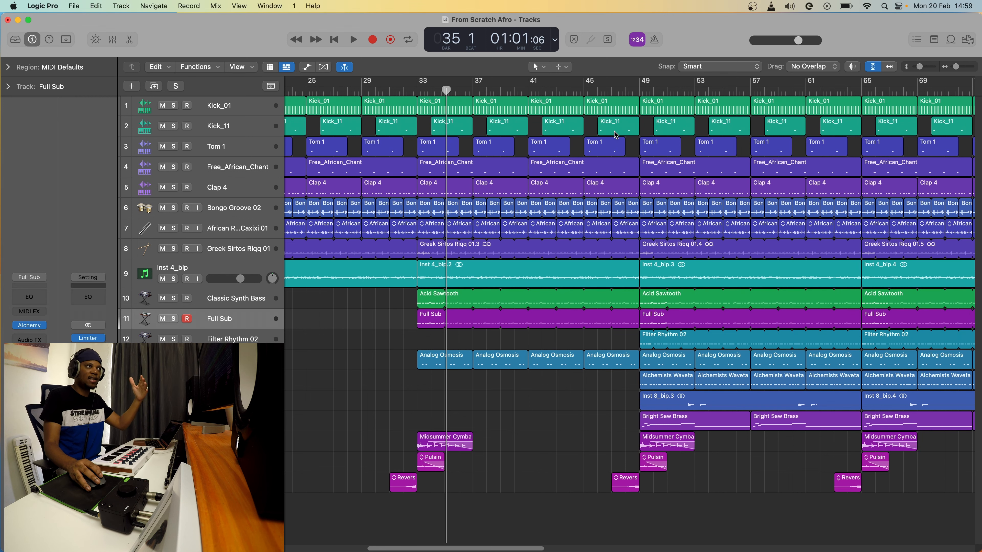
key(space)
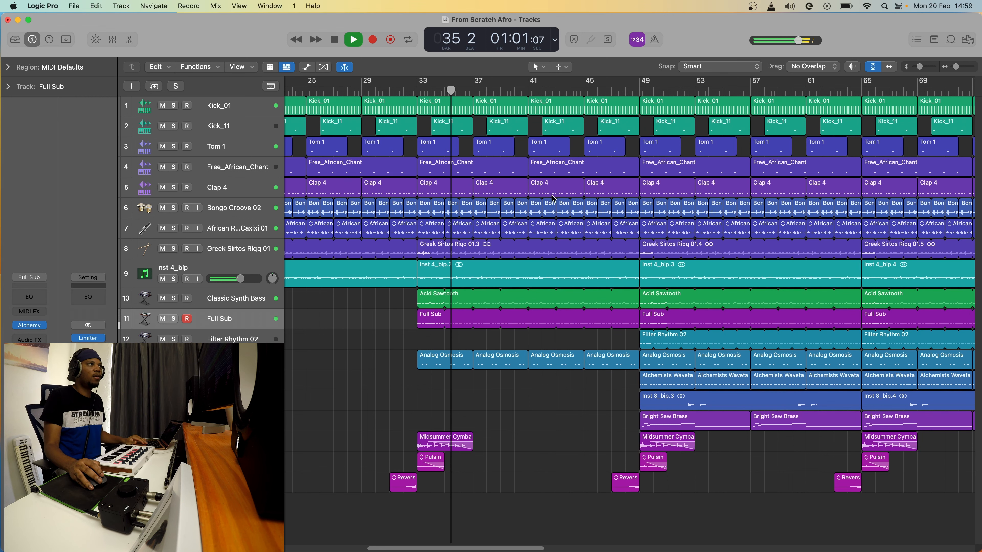
scroll(548, 194, right, 4)
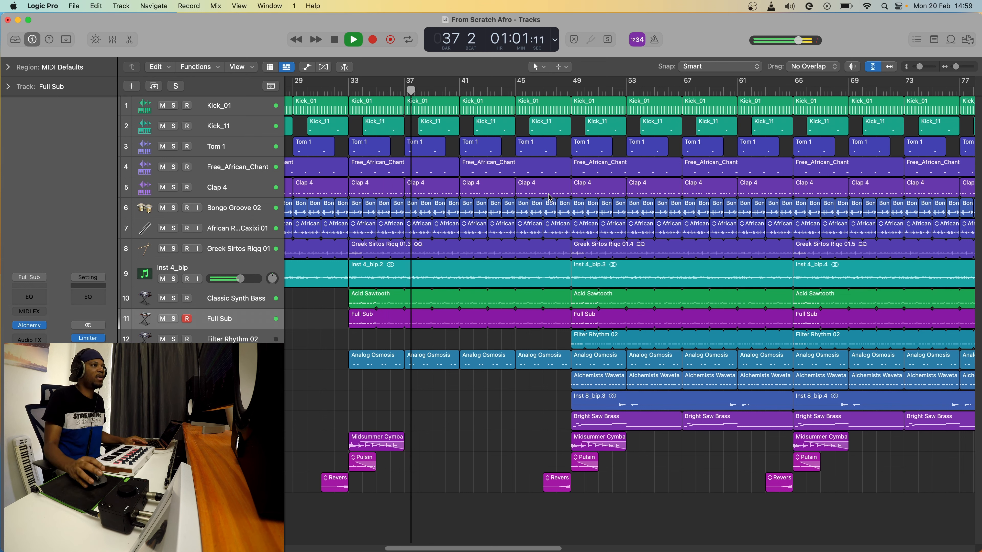
key(space)
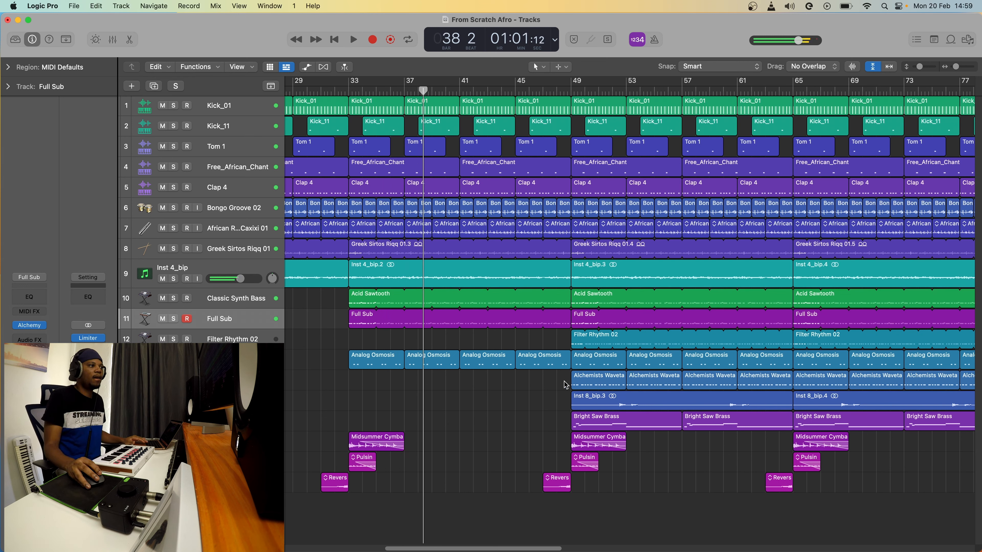
Delete Inst 8_bip.3 and both Bright Saw Brass regions at bar 49, auditioning bars 49–65.
click(594, 384)
drag(561, 404, 691, 419)
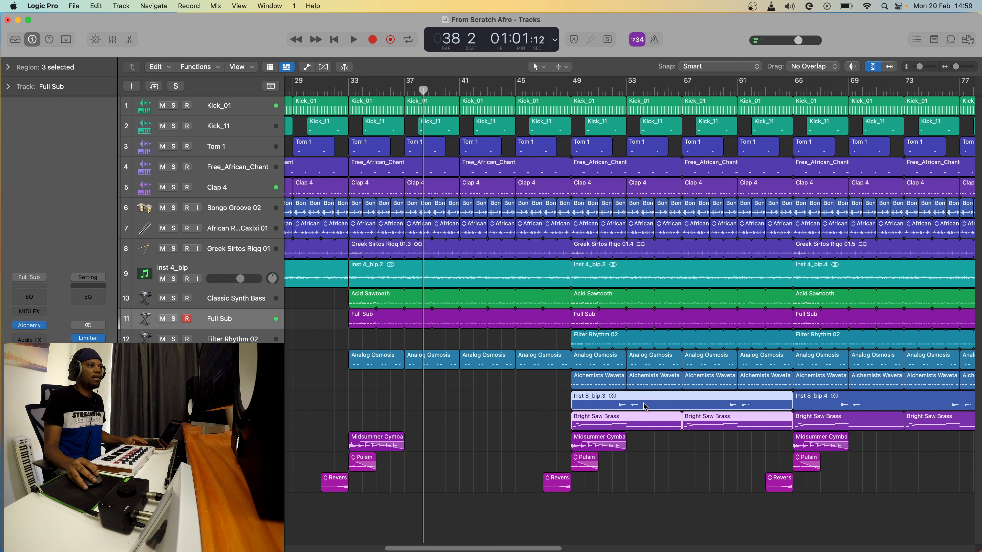
key(Delete)
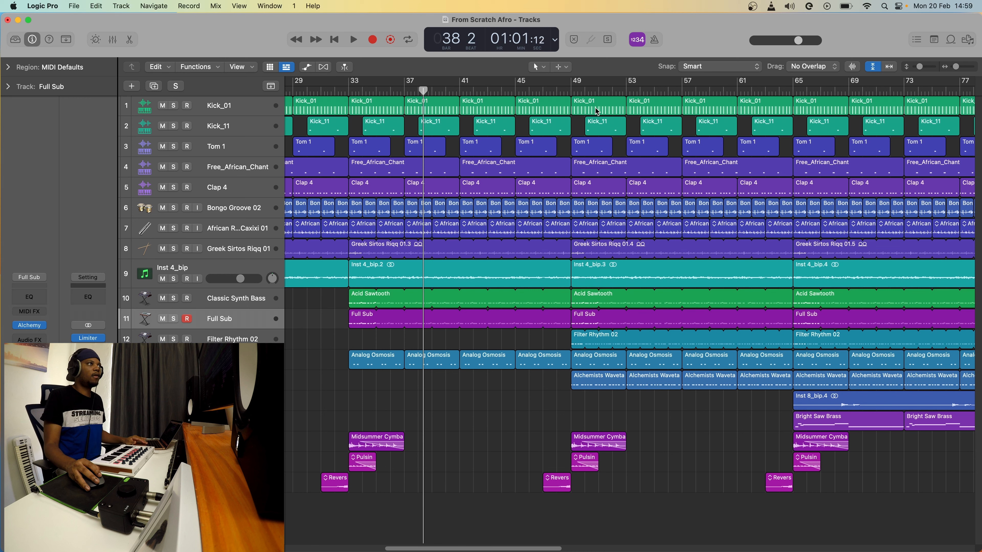
click(571, 89)
key(space)
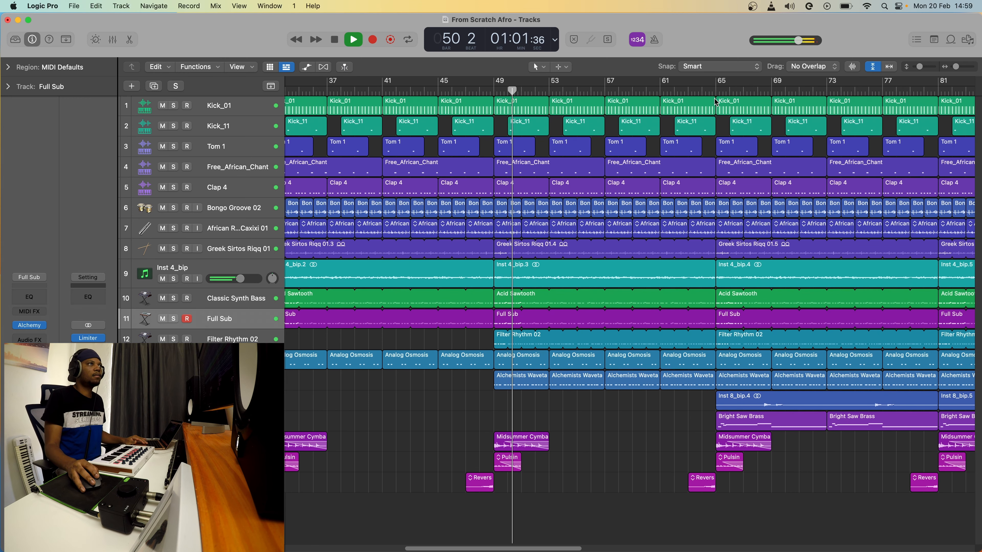
click(716, 90)
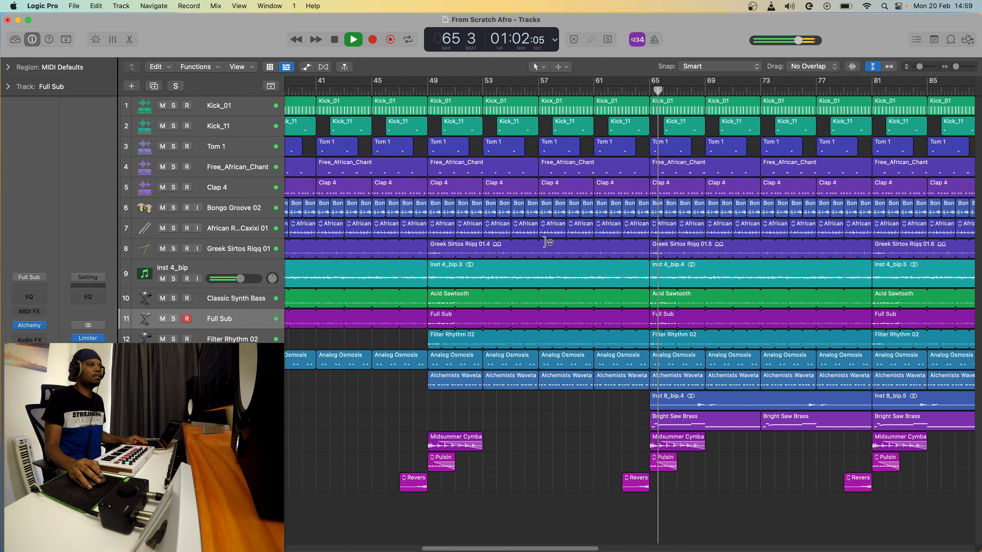
key(space)
Delete the Bright Saw Brass regions at bars 65–73 but keep the track, then play from bar 65.
drag(471, 425, 659, 425)
key(BackSpace)
key(BackSpace)
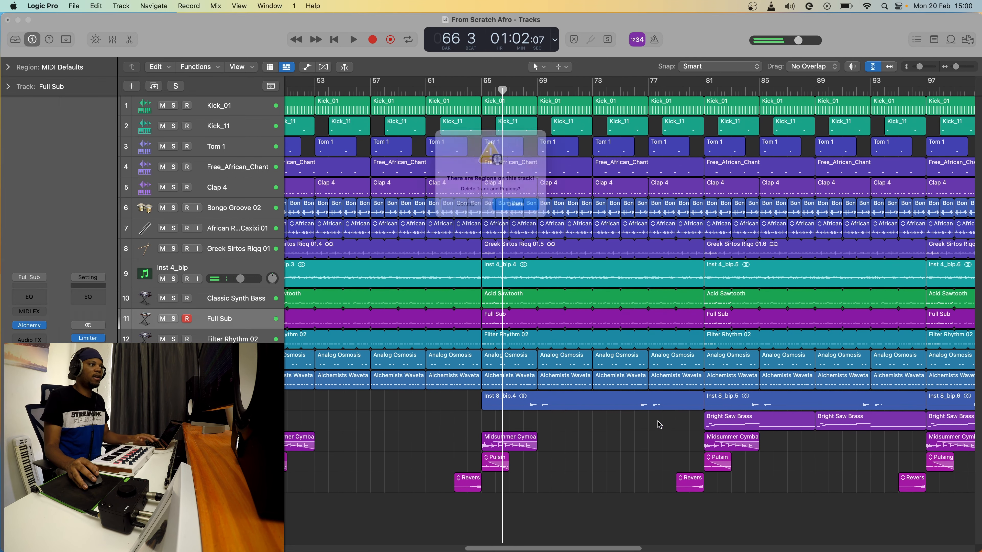
click(472, 209)
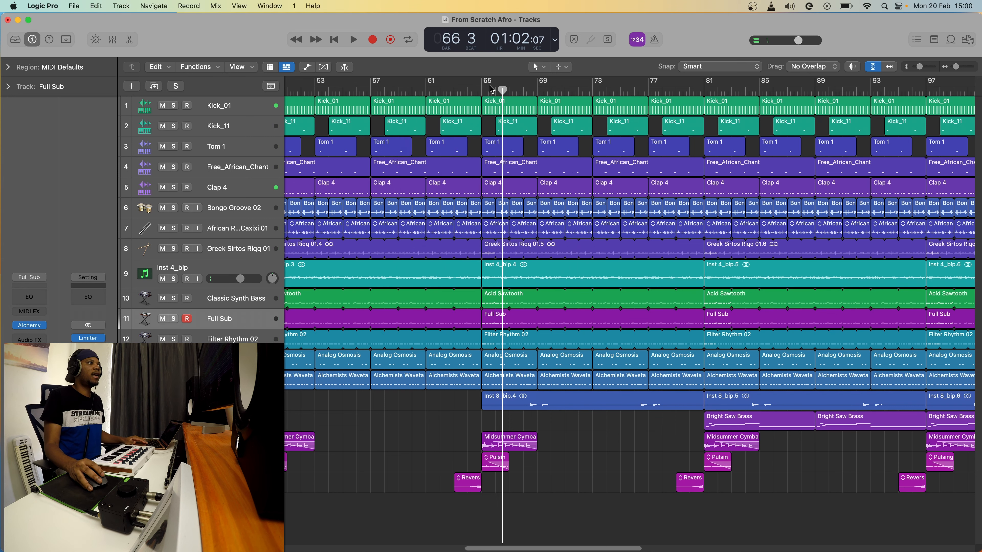
click(482, 89)
key(space)
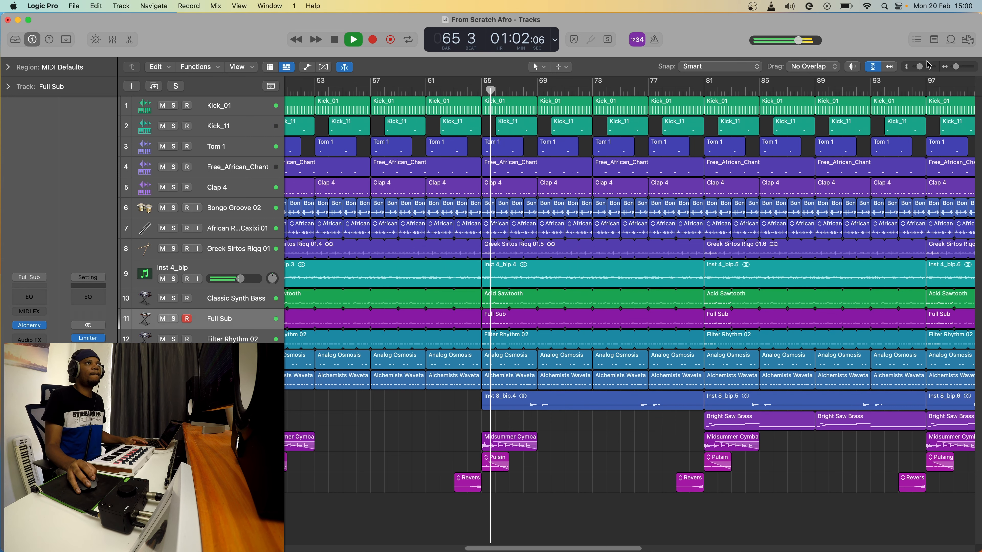
Delete the four Kick_01 regions between bars 81 and 97.
drag(953, 68, 954, 68)
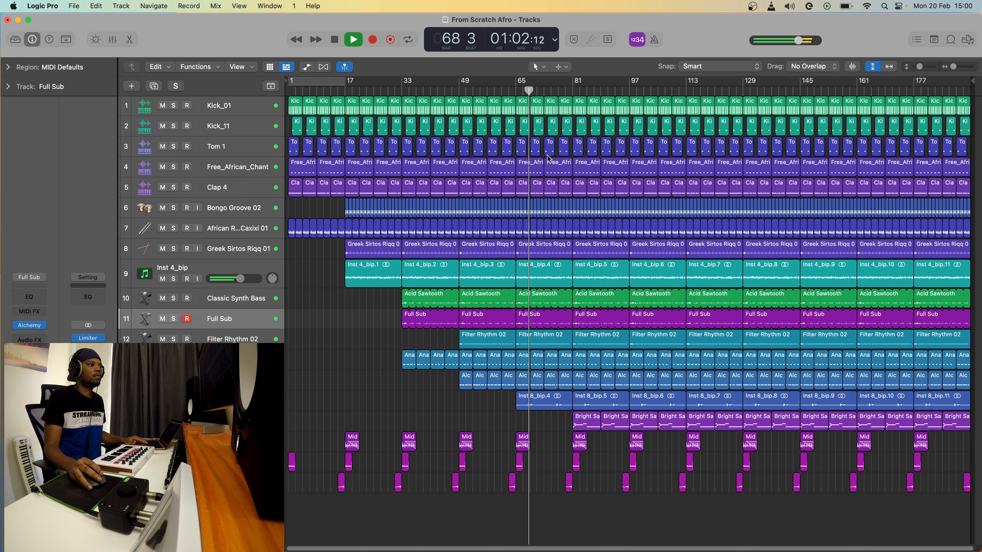
click(574, 92)
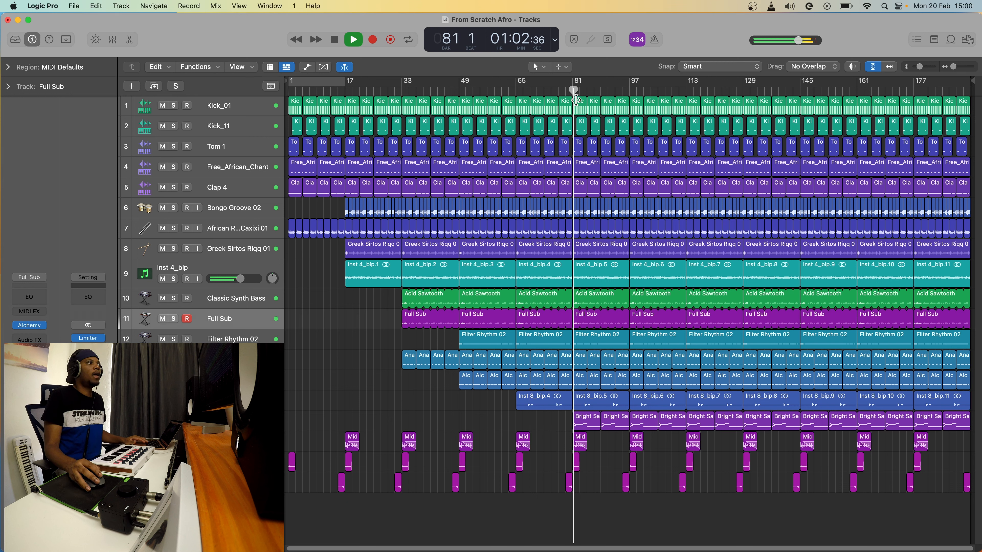
key(space)
click(580, 111)
key(Delete)
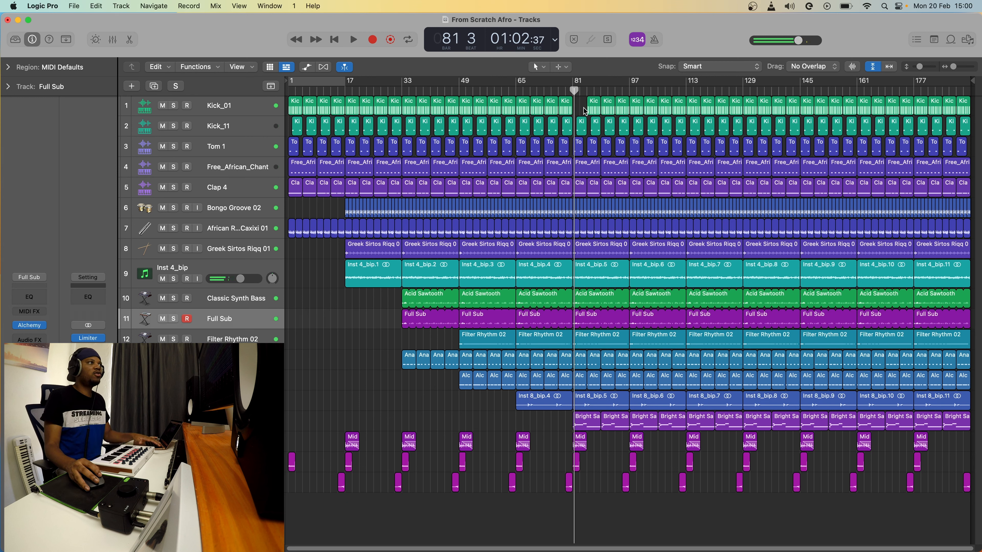
drag(584, 110, 630, 113)
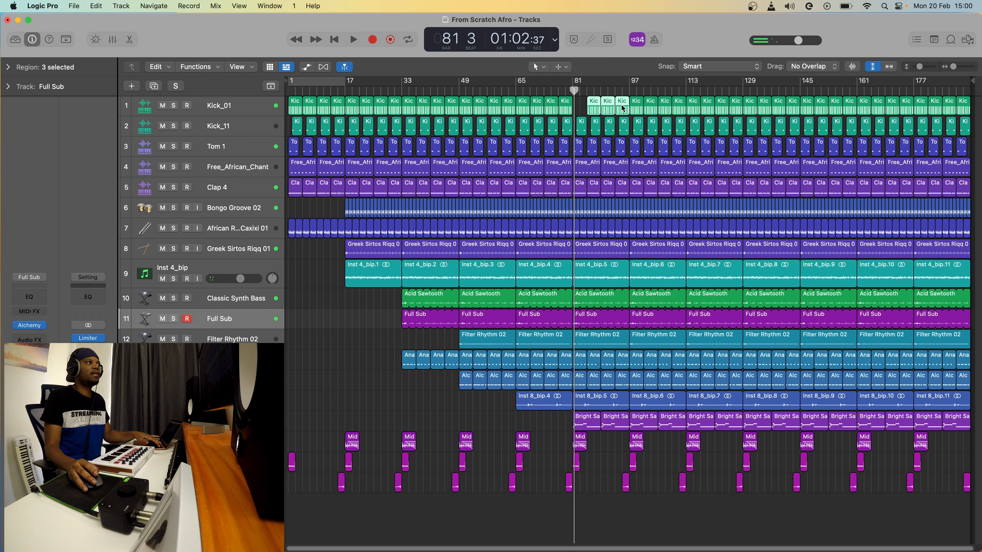
key(Delete)
Delete the two Bright Saw regions before bar 95, audition, and cycle bars 97–129.
click(622, 87)
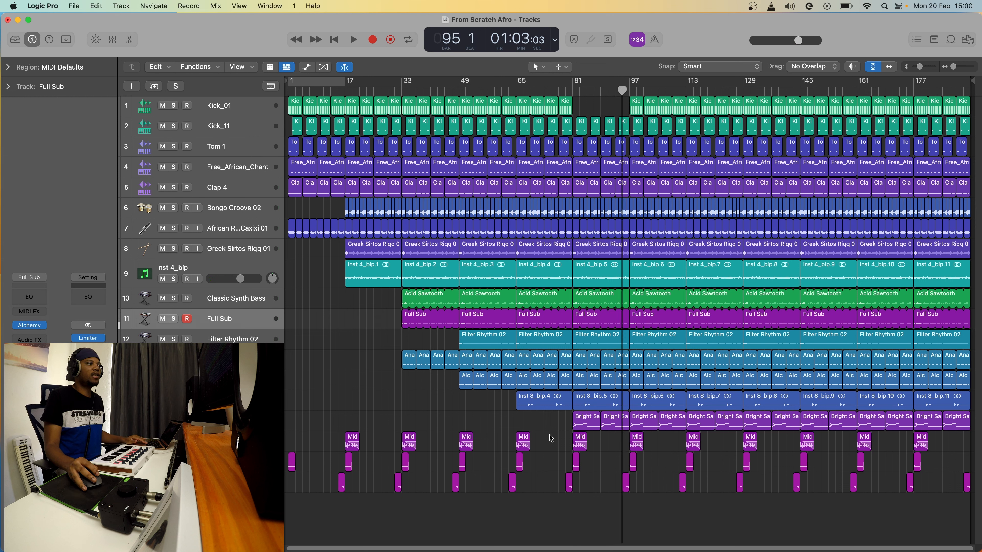
drag(573, 424, 618, 426)
key(Delete)
key(space)
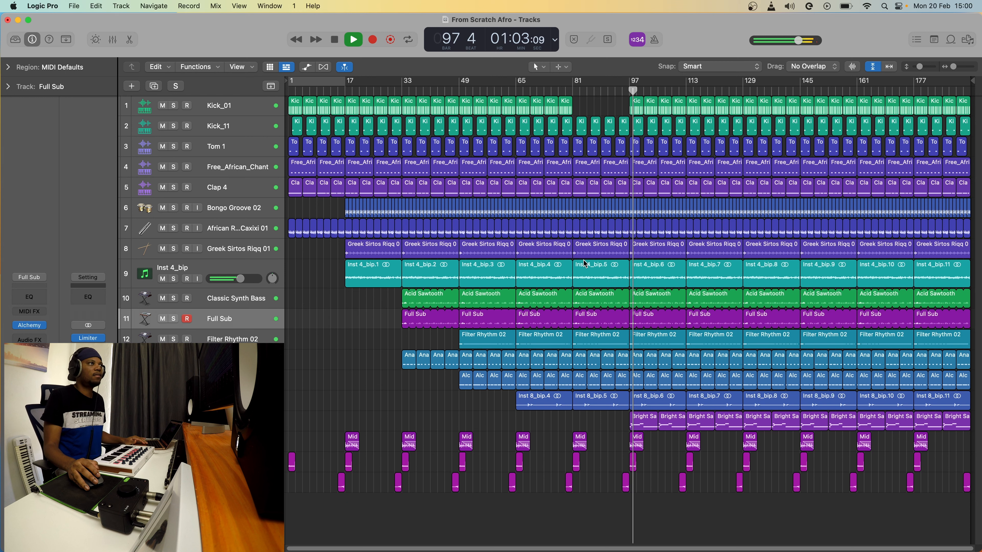
key(space)
drag(634, 84, 744, 88)
click(744, 92)
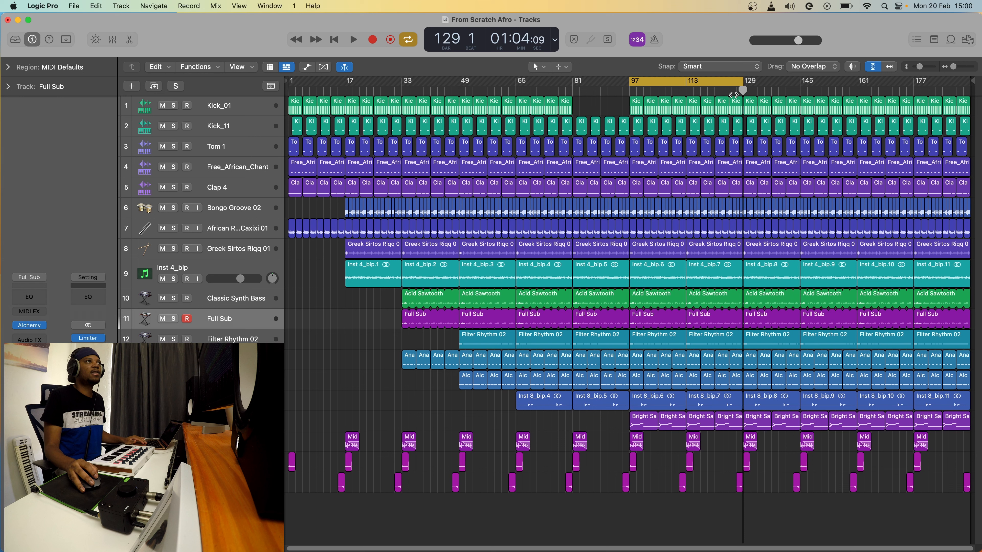
From bar 113 to 145, delete the kick, tom and chant regions, then the Clap 4 regions.
click(687, 92)
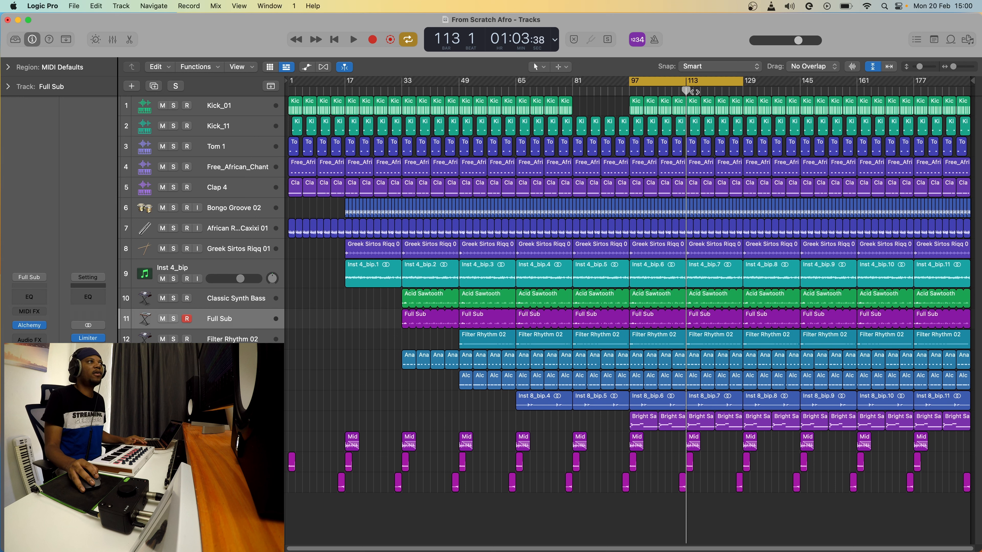
click(694, 111)
key(Delete)
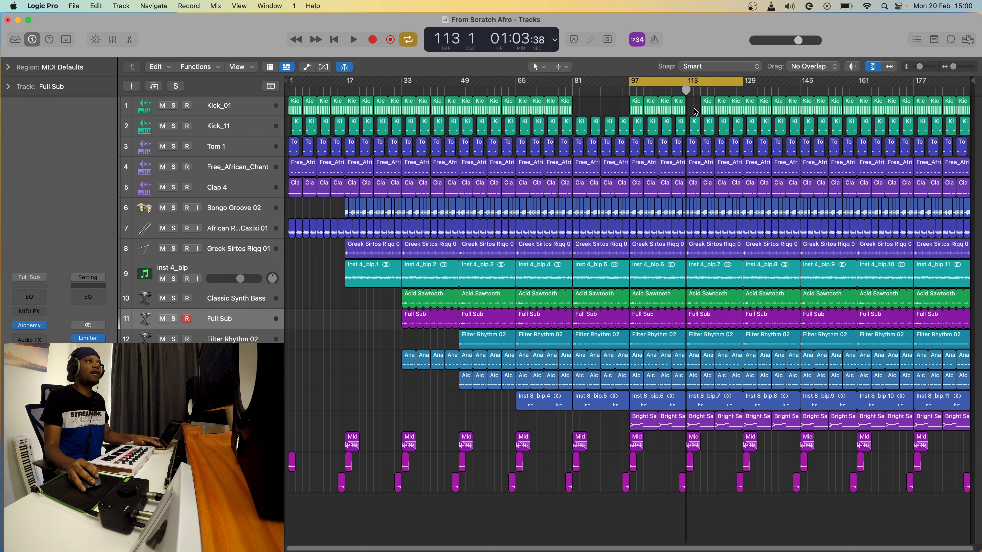
drag(695, 109, 803, 161)
key(Delete)
key(space)
drag(694, 166, 795, 191)
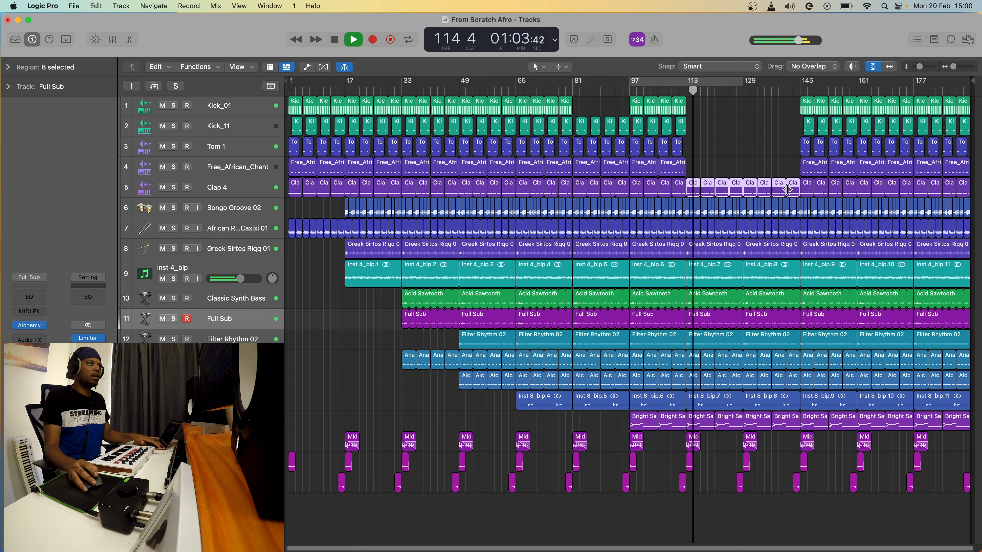
key(Delete)
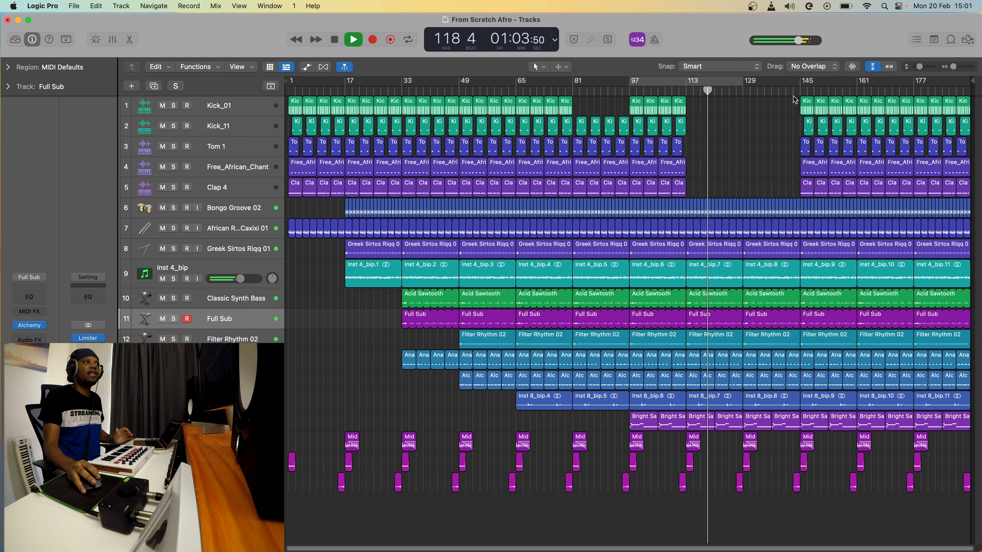
Delete every Bright Saw region from bar 145 onward and play from bar 145.
click(799, 88)
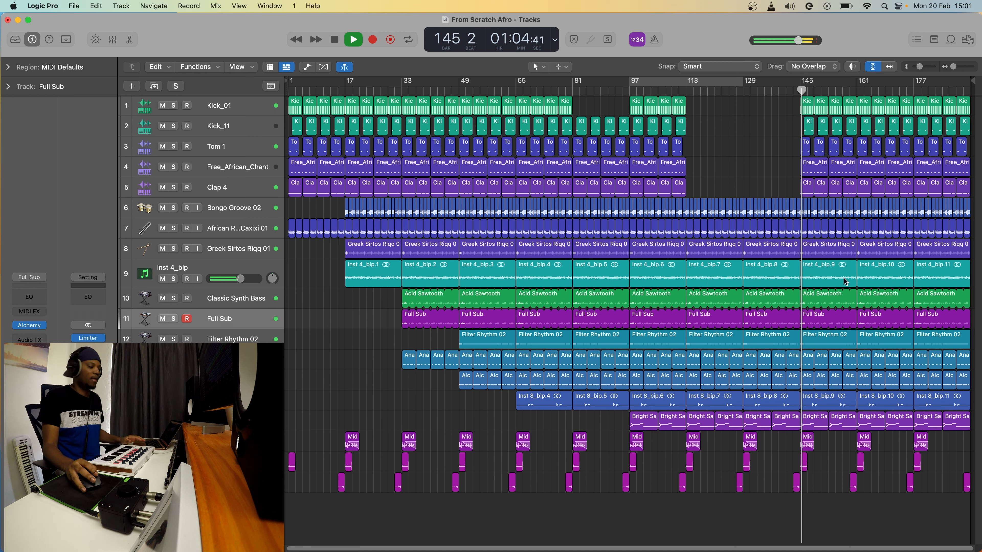
key(space)
click(816, 427)
key(Delete)
drag(824, 425, 968, 425)
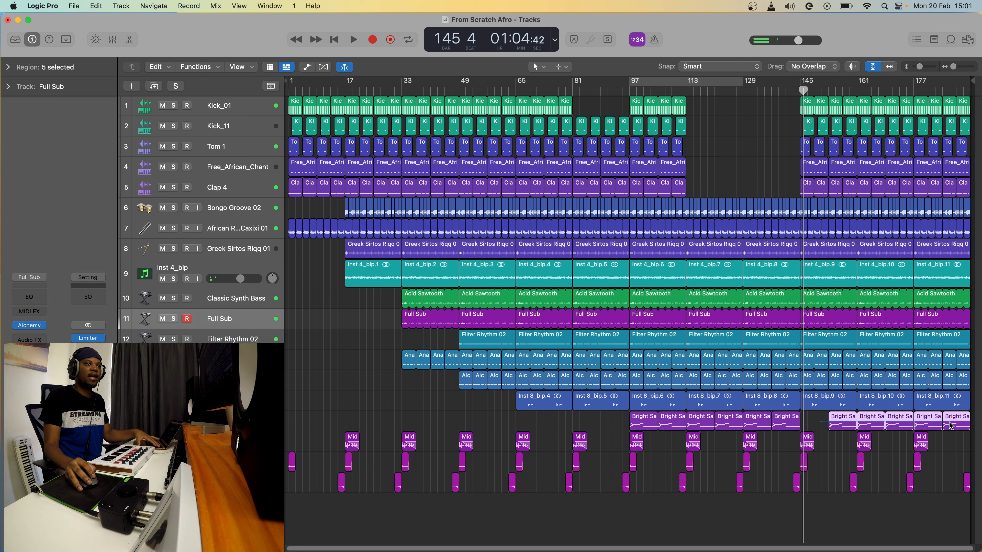
key(Delete)
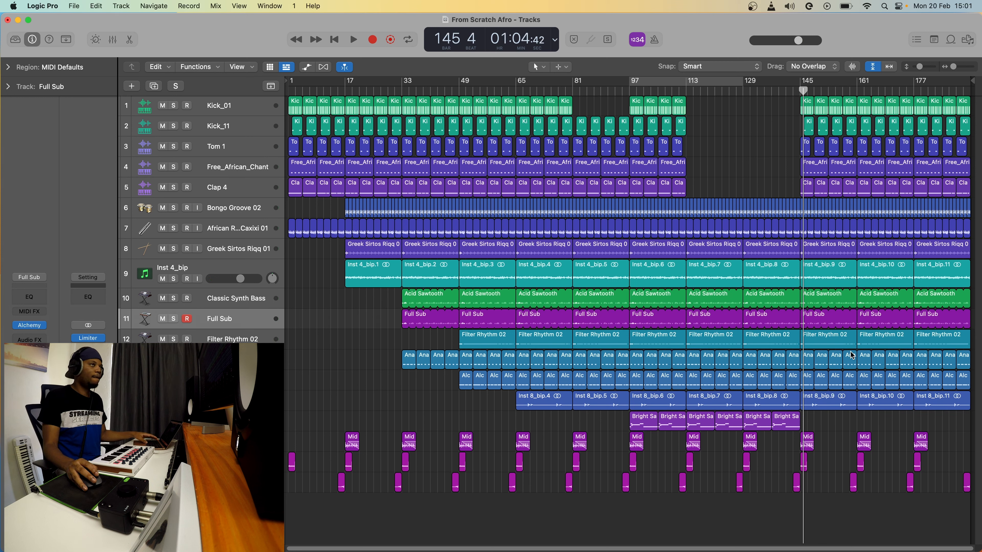
key(space)
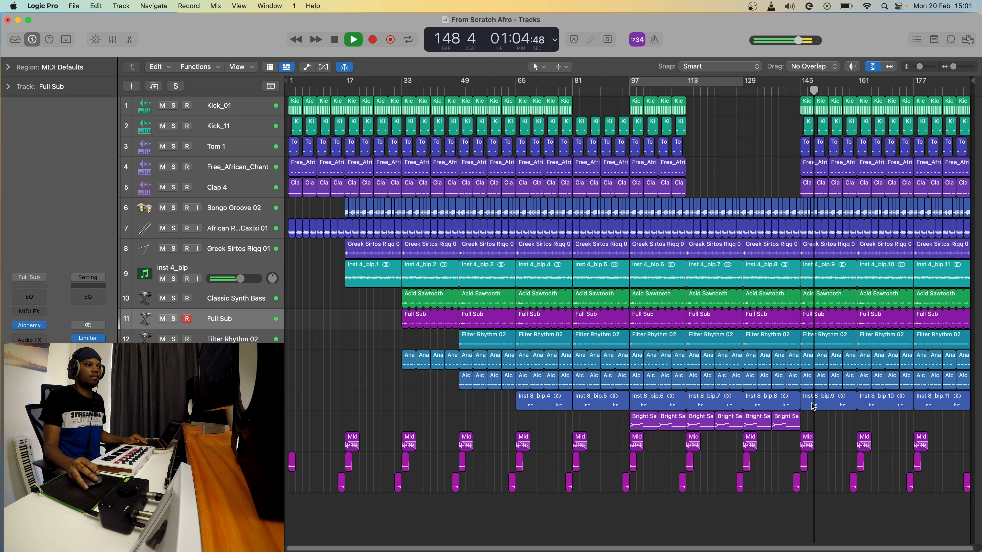
Delete the Inst 8_bip.9 to .11 regions, then stop and return to the song start.
drag(943, 417, 823, 401)
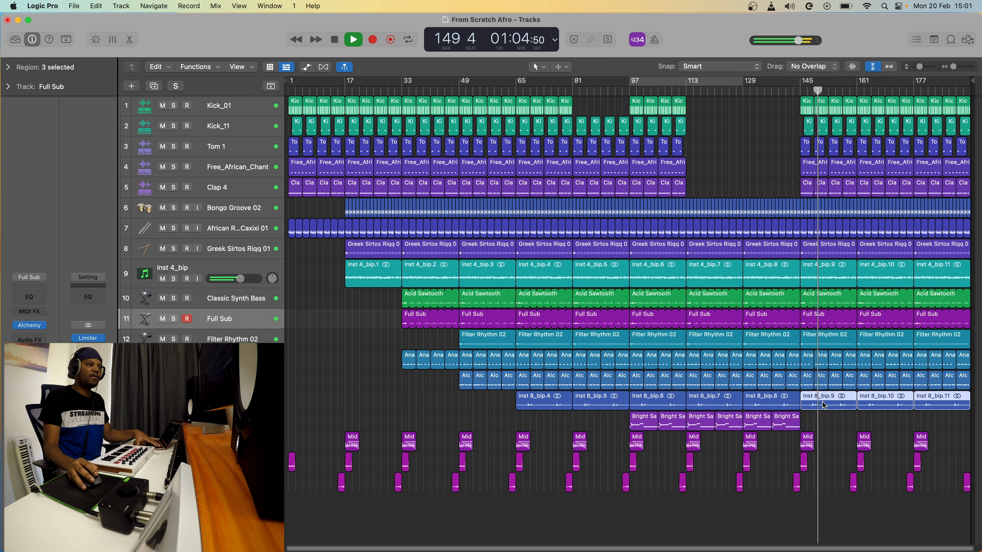
key(Delete)
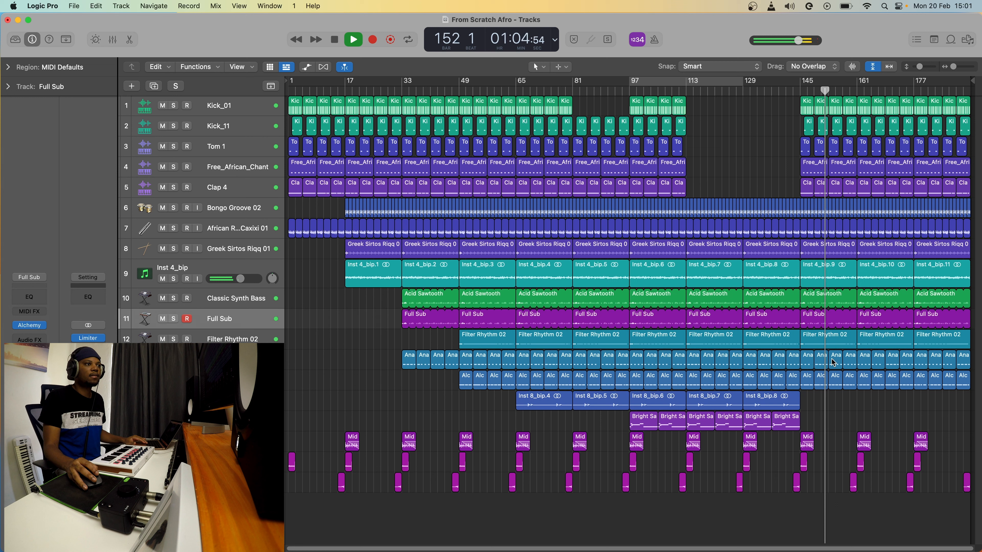
key(space)
key(Return)
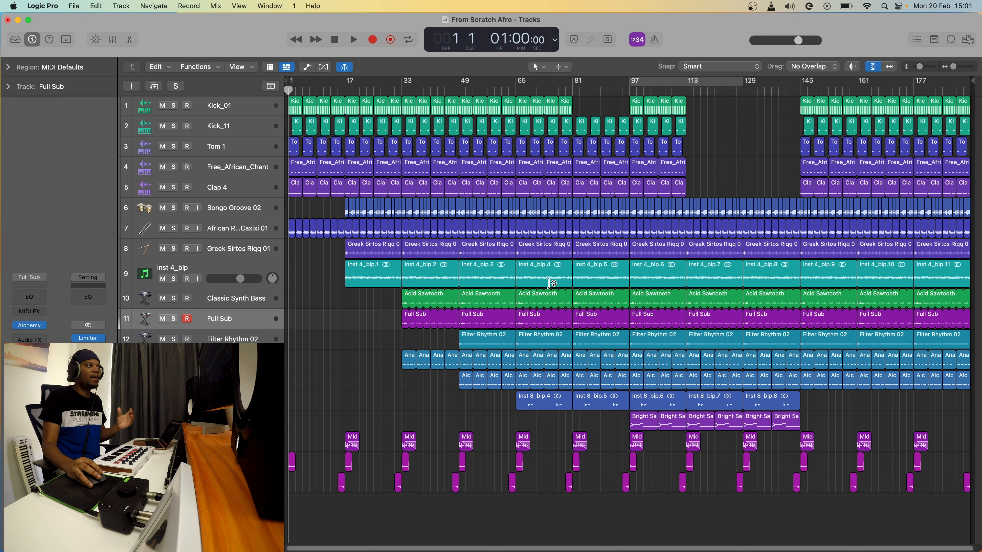
Erase the Acid Sawtooth regions at bars 81 and 97 along with their automation.
scroll(626, 305, left, 1)
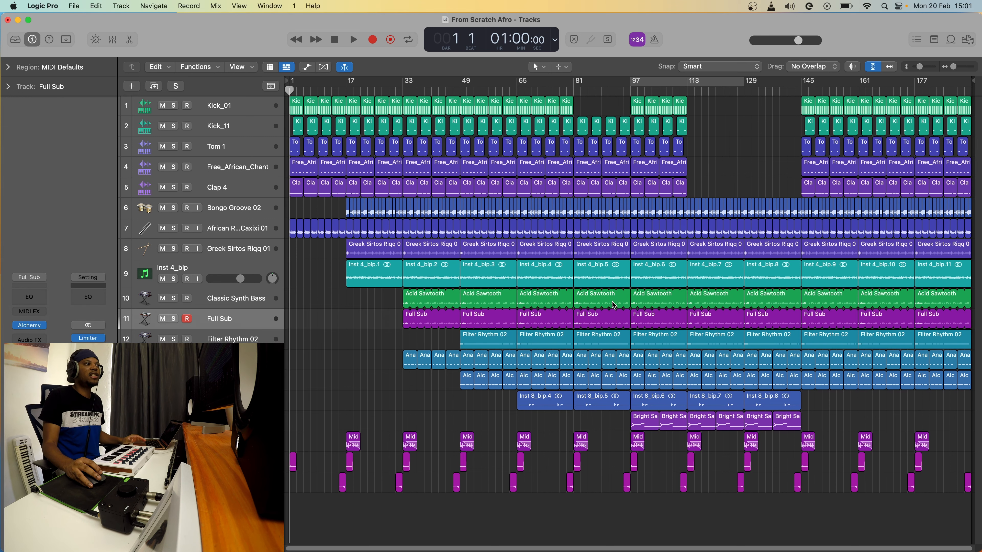
click(611, 308)
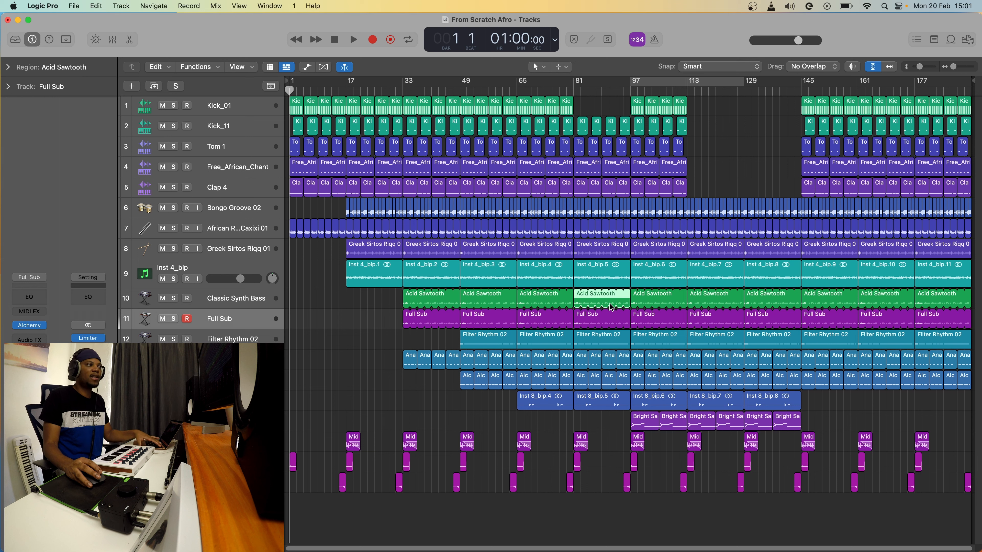
key(Delete)
click(513, 201)
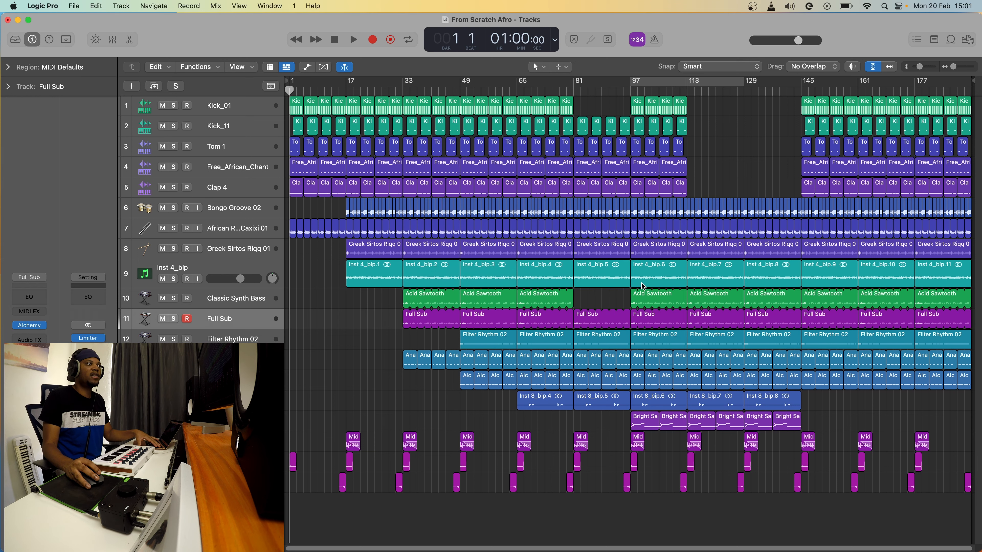
click(659, 303)
key(Delete)
click(484, 201)
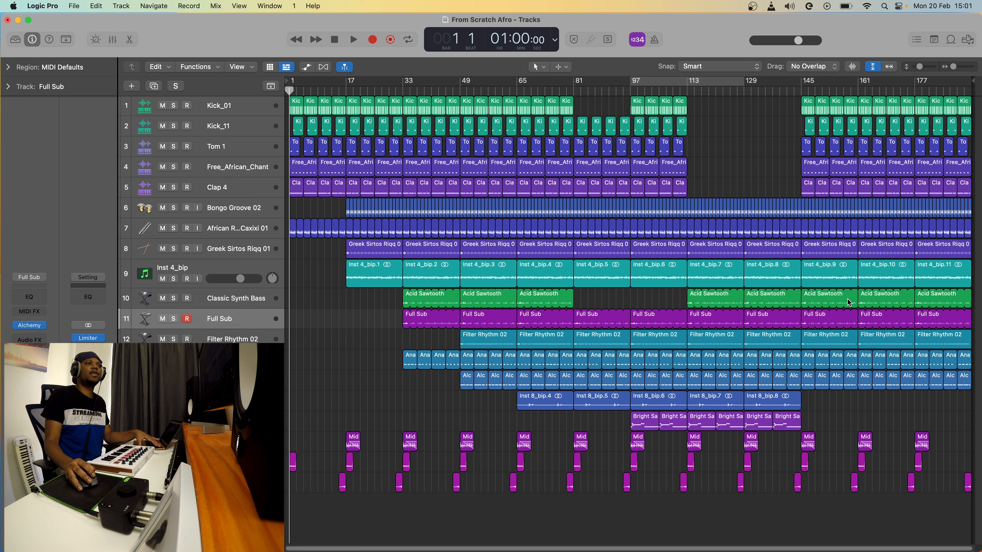
Erase the Acid Sawtooth regions at bars 161 and 177 along with their automation.
click(897, 304)
key(Delete)
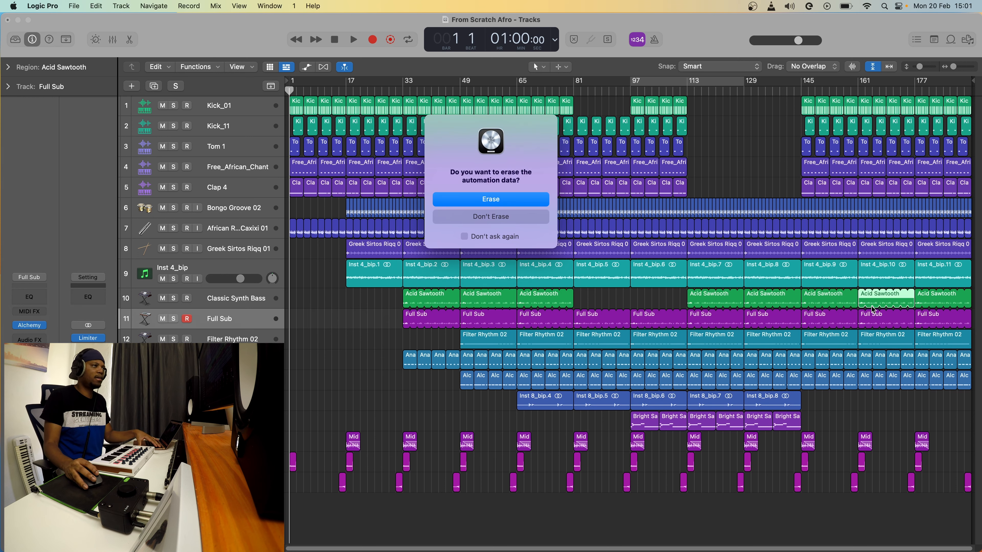
click(537, 202)
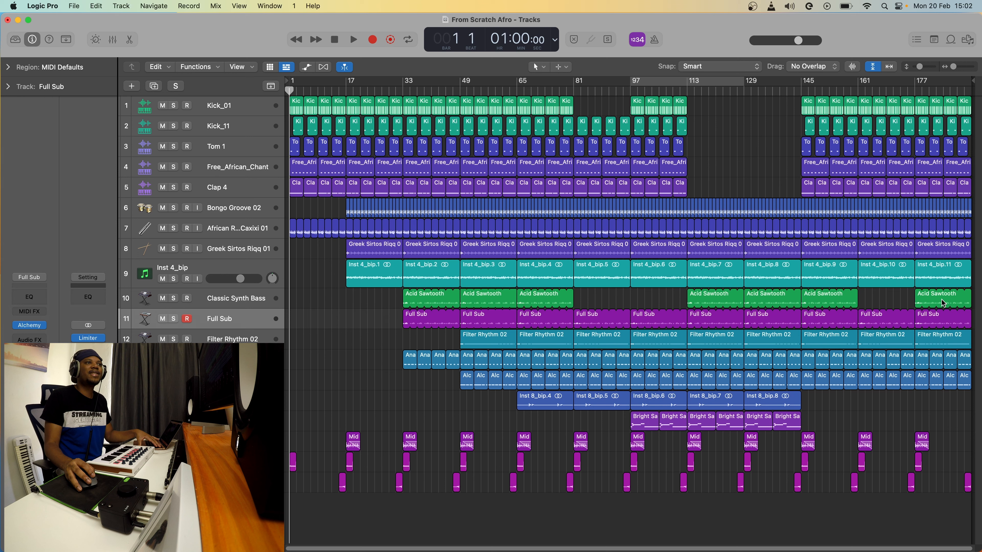
click(943, 302)
key(Delete)
click(536, 202)
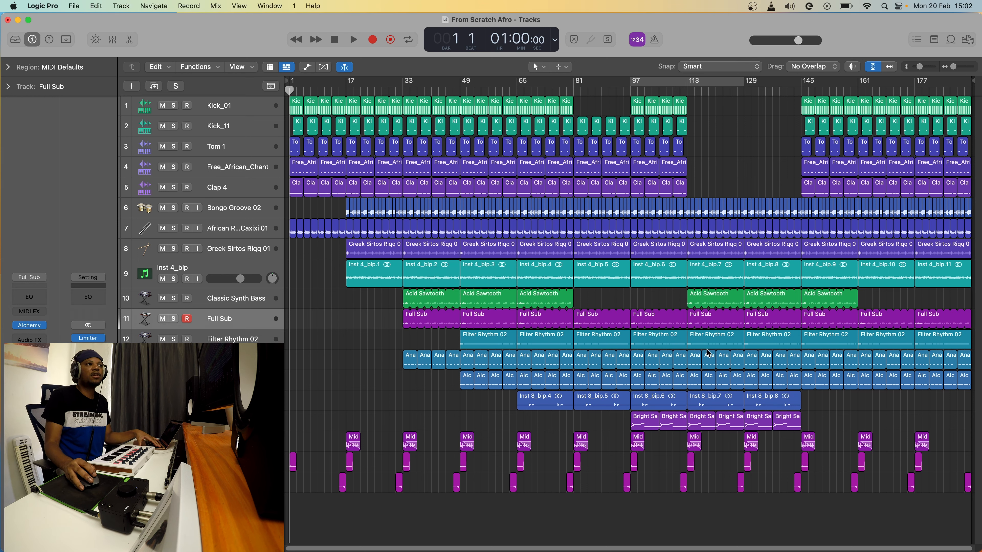
Delete the Filter Rhythm 02 regions at bars 113 and 129, leaving bar 145's.
click(718, 343)
key(Delete)
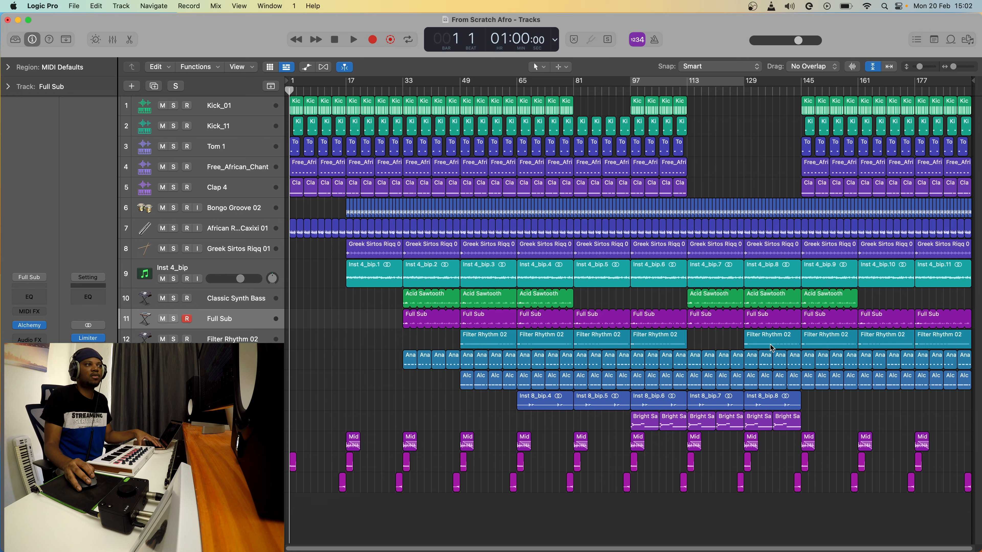
click(771, 345)
key(Delete)
click(817, 346)
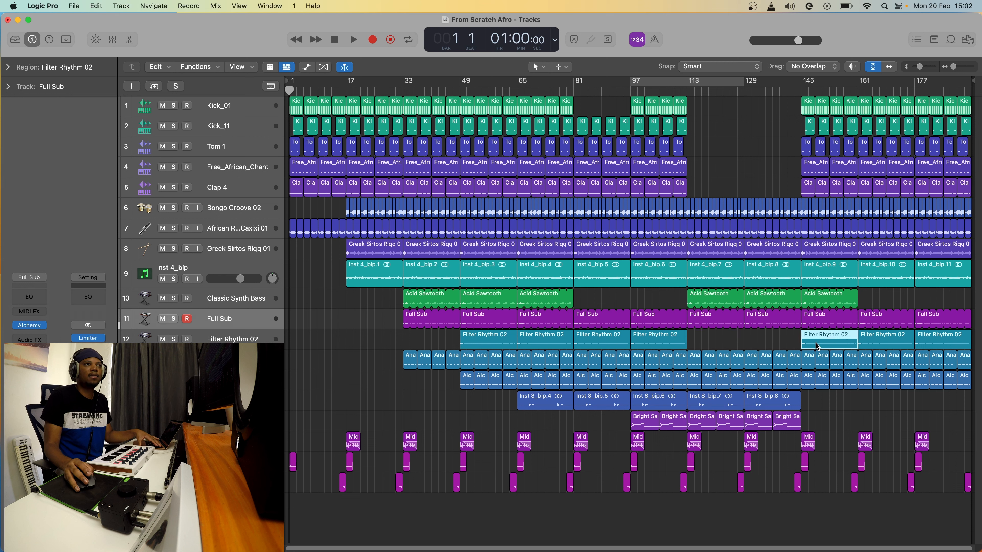
click(724, 343)
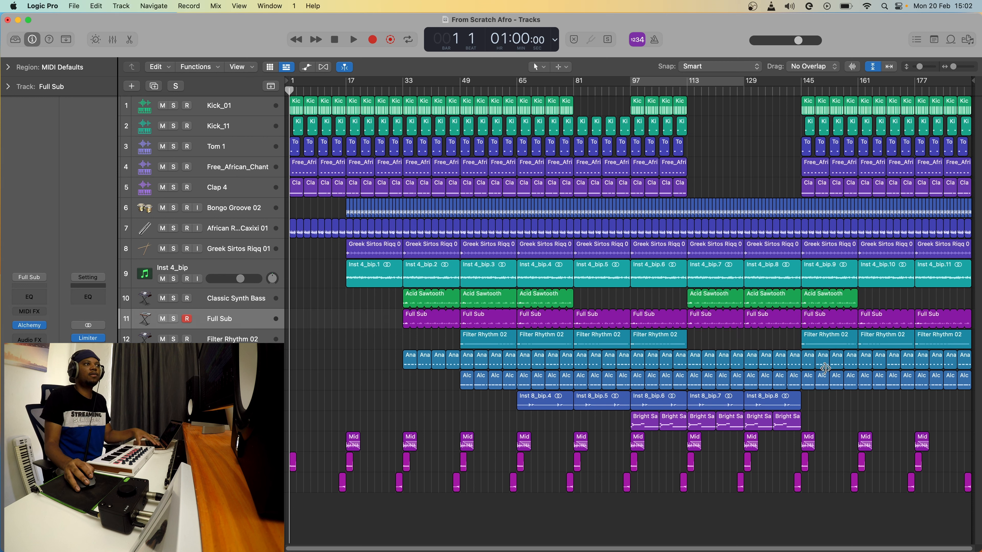